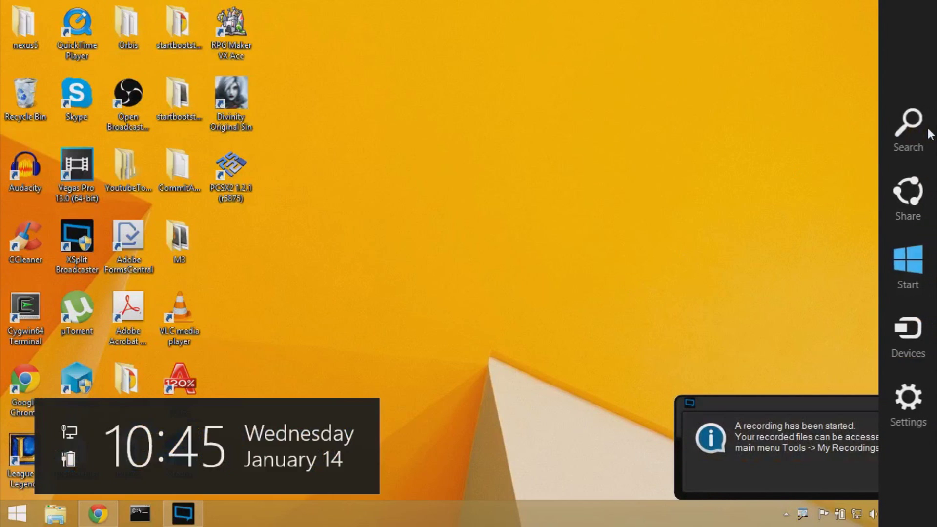
Search Windows for "this pc" and open the Properties of This PC to view the basic system information
{"action": "left_click", "coordinate": [928, 133]}
{"action": "type", "text": "pc"}
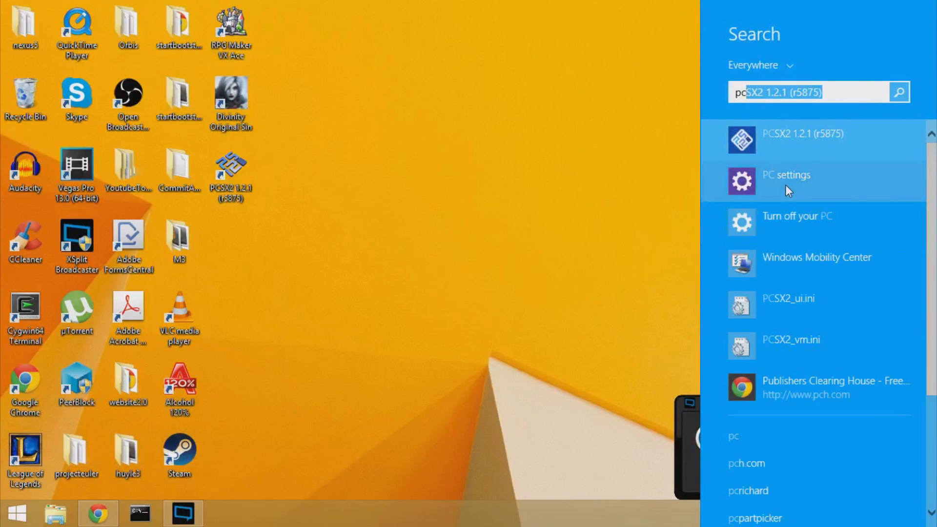
{"action": "key", "text": "BackSpace"}
{"action": "key", "text": "BackSpace"}
{"action": "key", "text": "BackSpace"}
{"action": "type", "text": "this pc"}
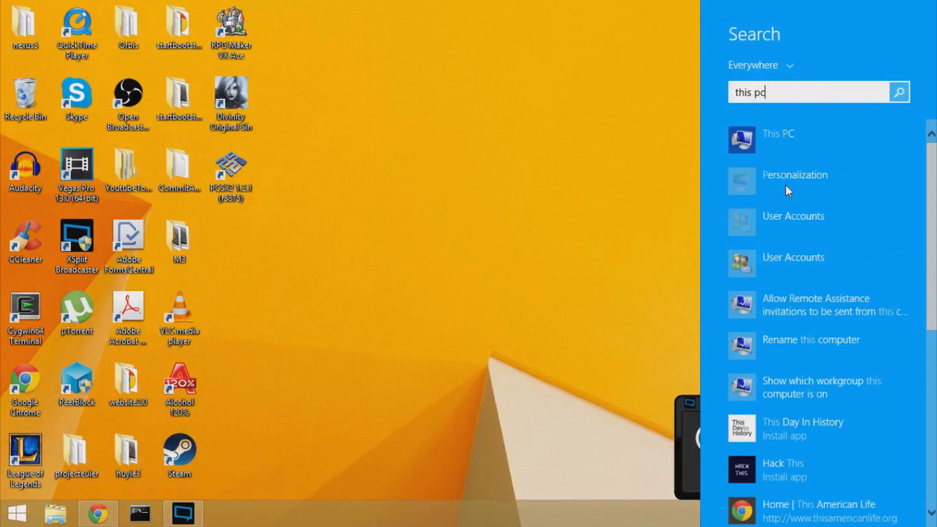
{"action": "right_click", "coordinate": [798, 139]}
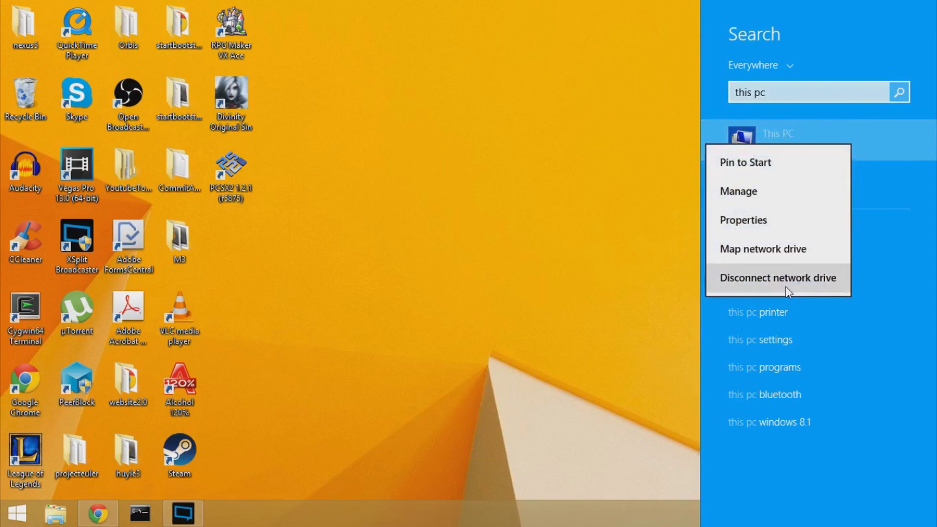
{"action": "left_click", "coordinate": [756, 220]}
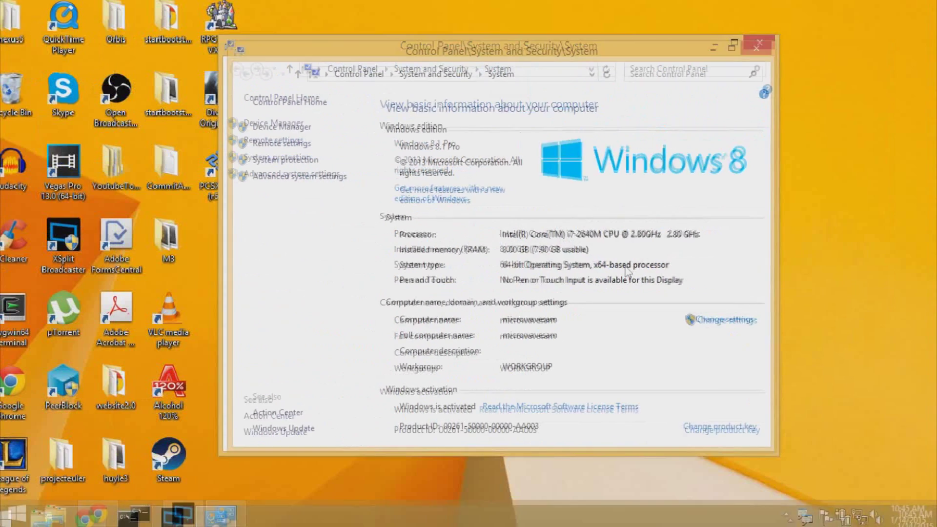
Search for dxdiag.exe and run the DirectX Diagnostic Tool, agreeing to check whether the drivers are digitally signed
{"action": "left_click", "coordinate": [925, 117]}
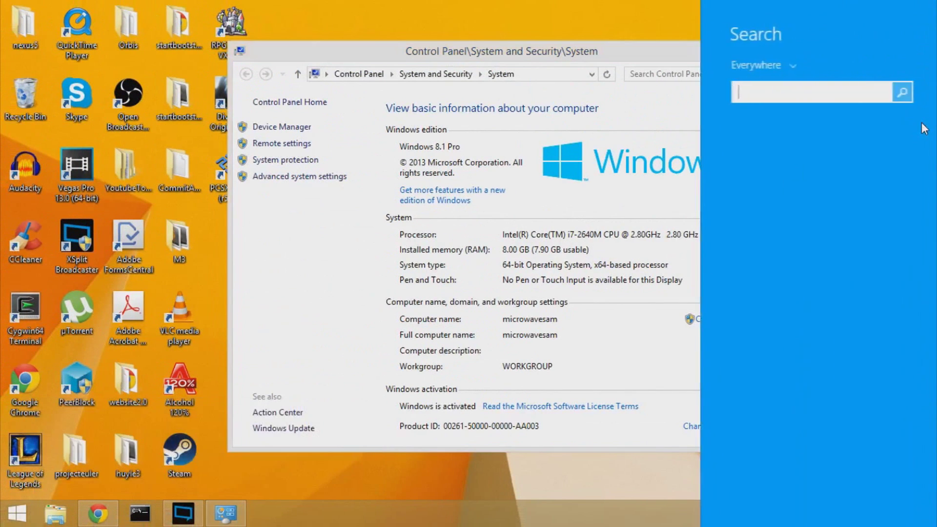
{"action": "type", "text": "dxdiag.exe"}
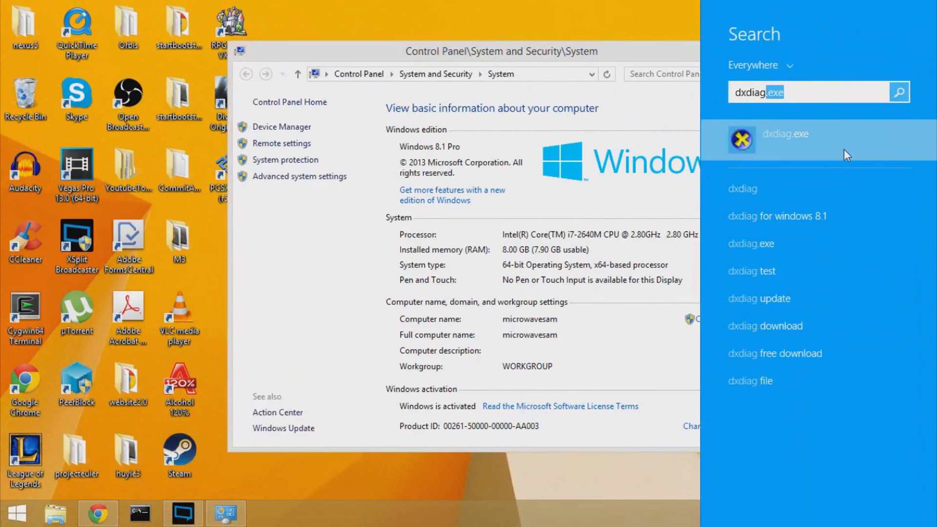
{"action": "left_click", "coordinate": [845, 154]}
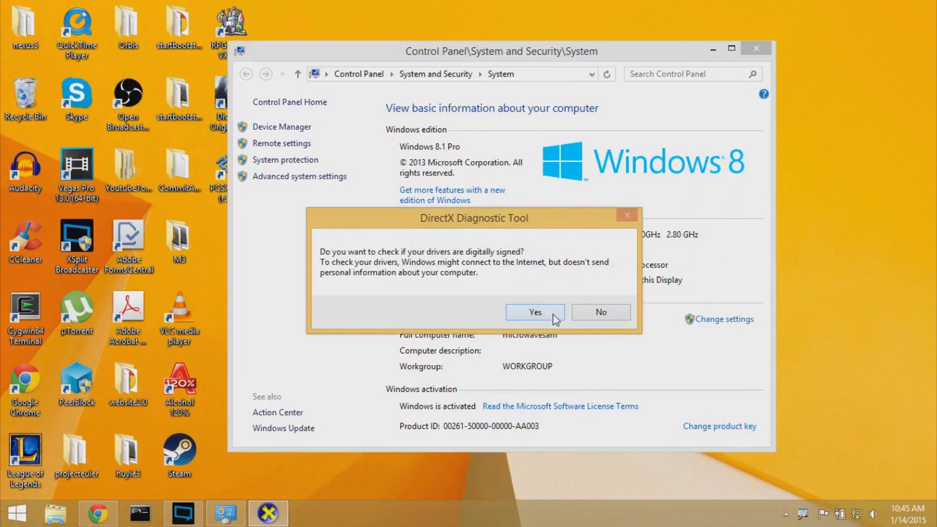
{"action": "left_click", "coordinate": [555, 315]}
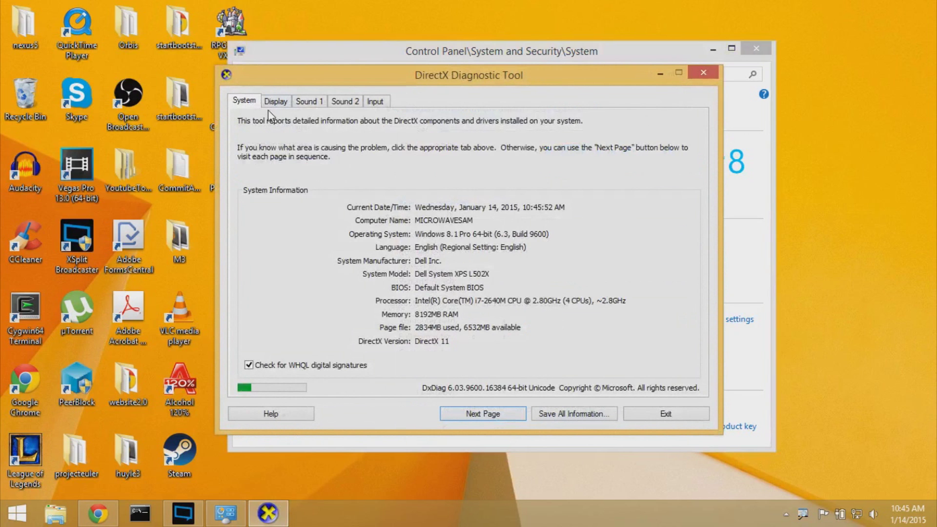
Examine the display and Sound 2 device details in the DirectX Diagnostic Tool, and exit it
{"action": "left_click", "coordinate": [275, 101]}
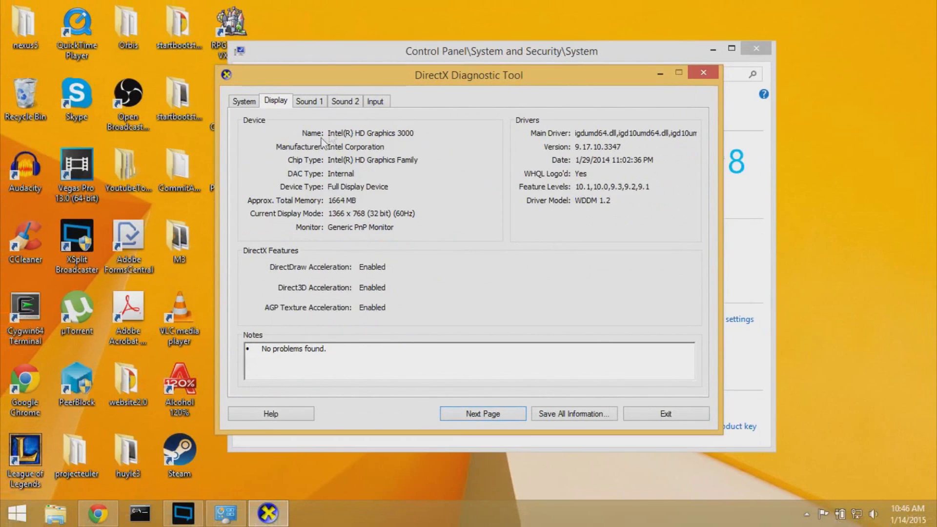
{"action": "left_click", "coordinate": [312, 66]}
{"action": "left_click", "coordinate": [344, 105]}
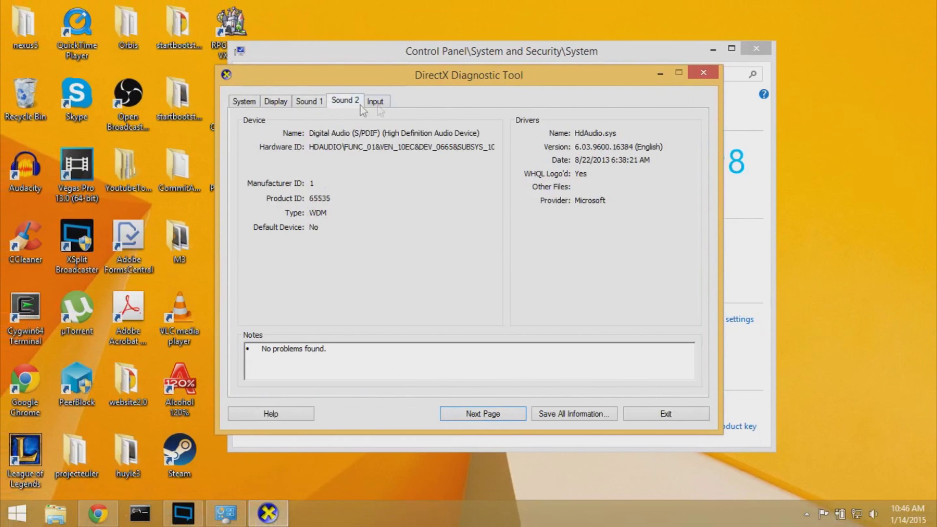
{"action": "left_click", "coordinate": [666, 414]}
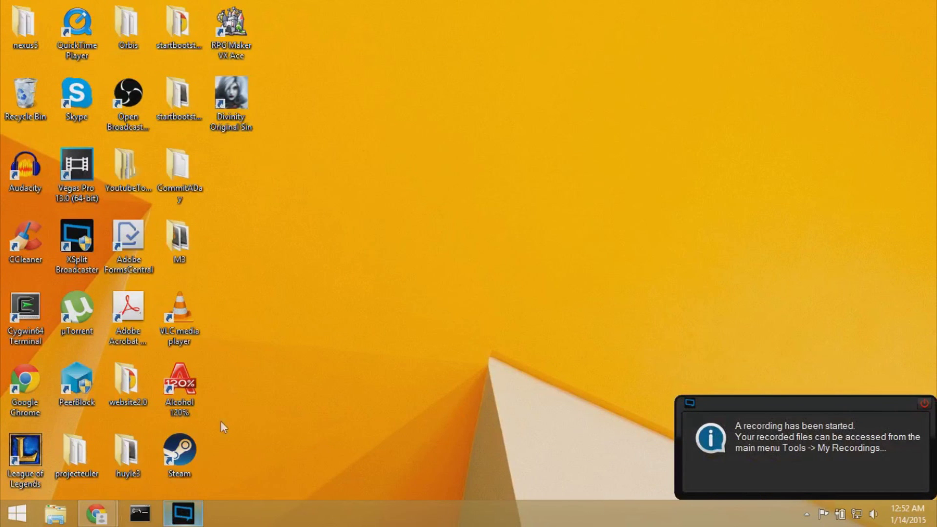
Switch to the PCSX2 Windows downloads page in Chrome and download the PCSX2 1.2.1 Standalone Installer
{"action": "mouse_move", "coordinate": [97, 515]}
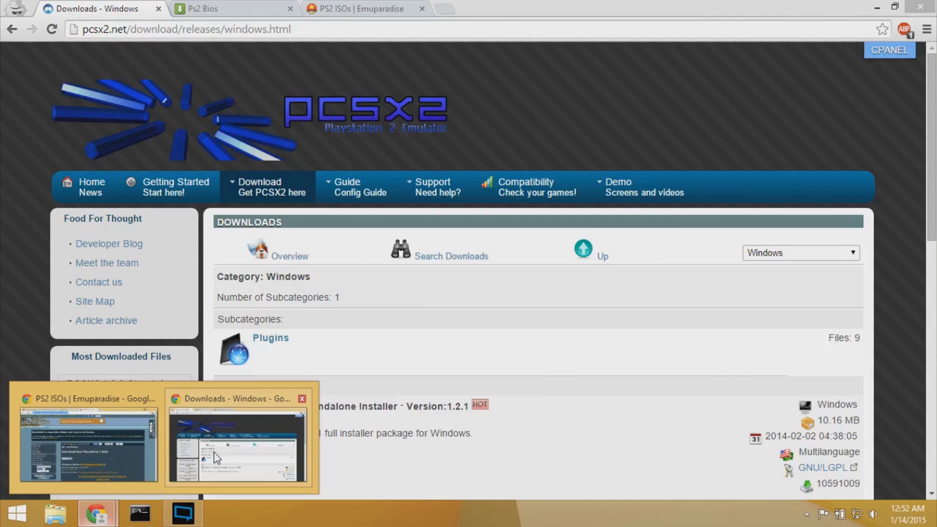
{"action": "left_click", "coordinate": [205, 463]}
{"action": "scroll", "coordinate": [386, 318], "scroll_direction": "down", "scroll_amount": 3}
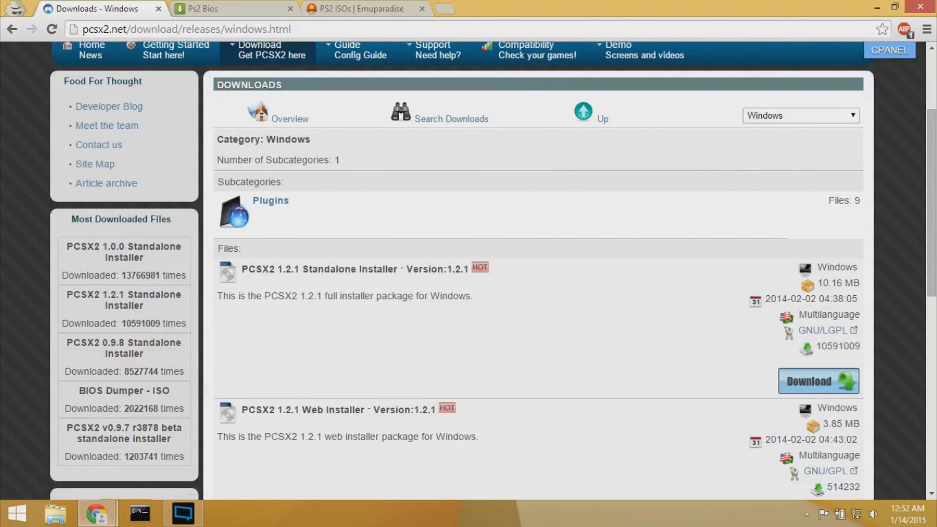
{"action": "left_click", "coordinate": [181, 28]}
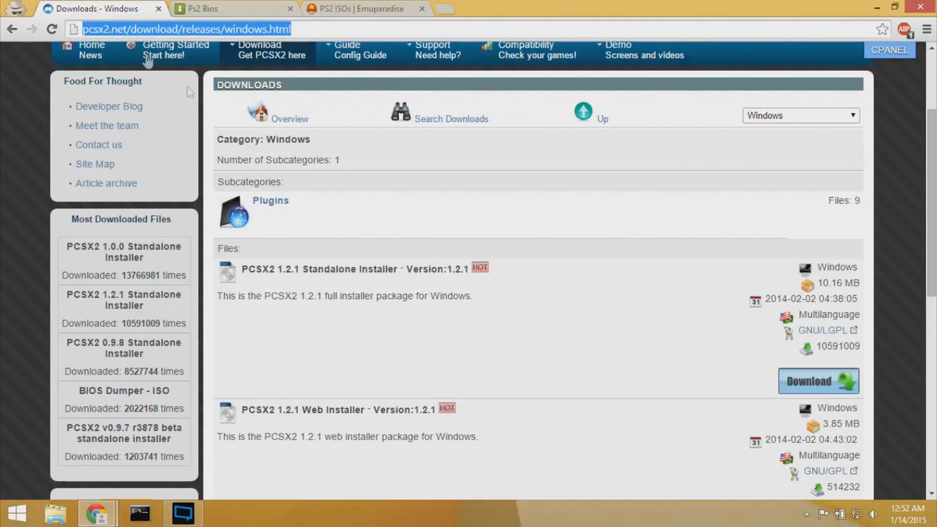
{"action": "left_click", "coordinate": [676, 331]}
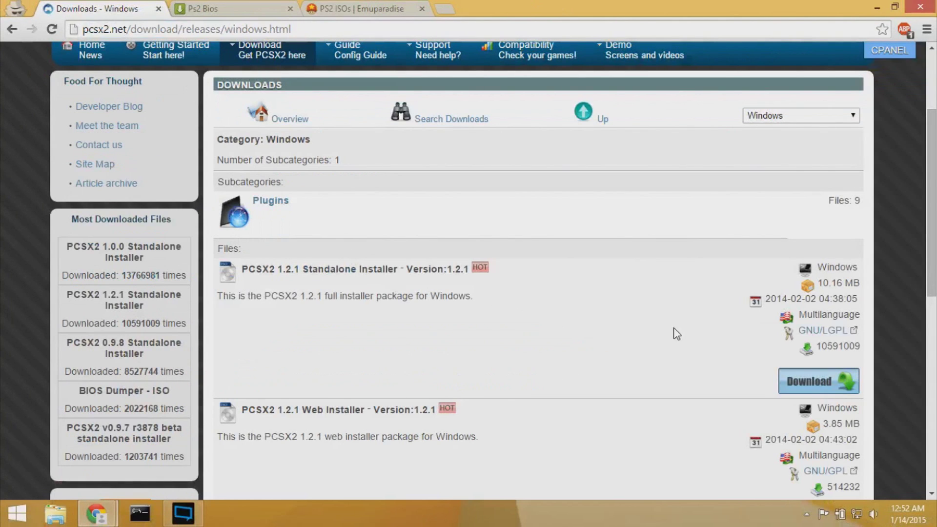
{"action": "scroll", "coordinate": [676, 332], "scroll_direction": "down", "scroll_amount": 1}
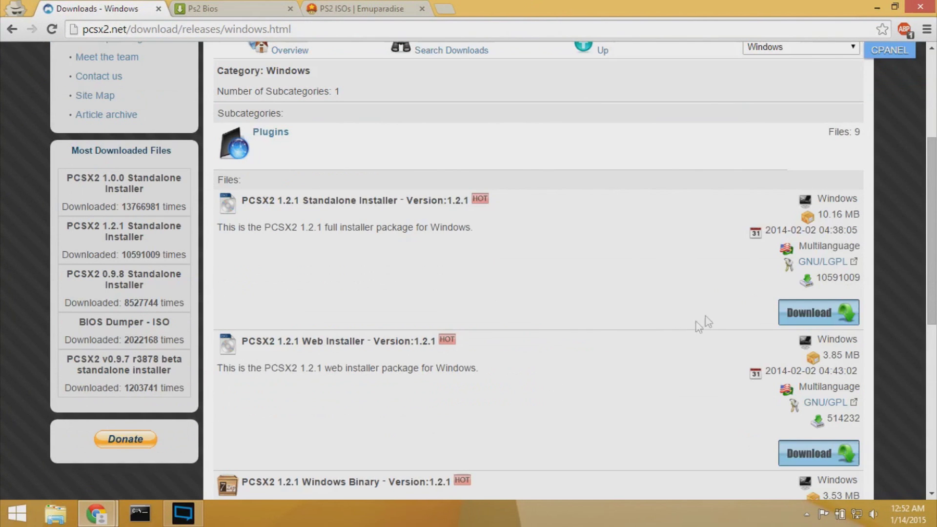
{"action": "left_click", "coordinate": [817, 319]}
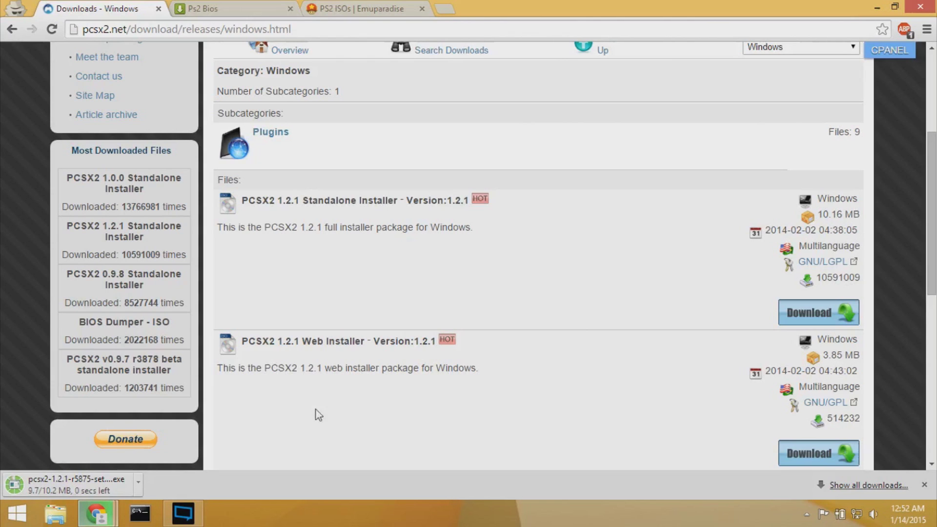
Run the downloaded PCSX2 1.2.1 setup and install all default components into C:\Program Files (x86)\PCSX2 1.2.1
{"action": "left_click", "coordinate": [92, 487]}
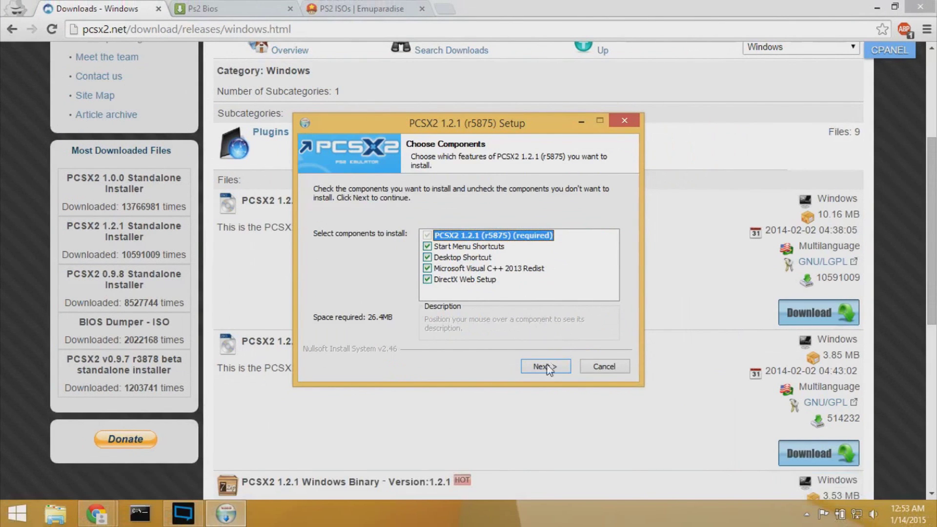
{"action": "left_click", "coordinate": [583, 478]}
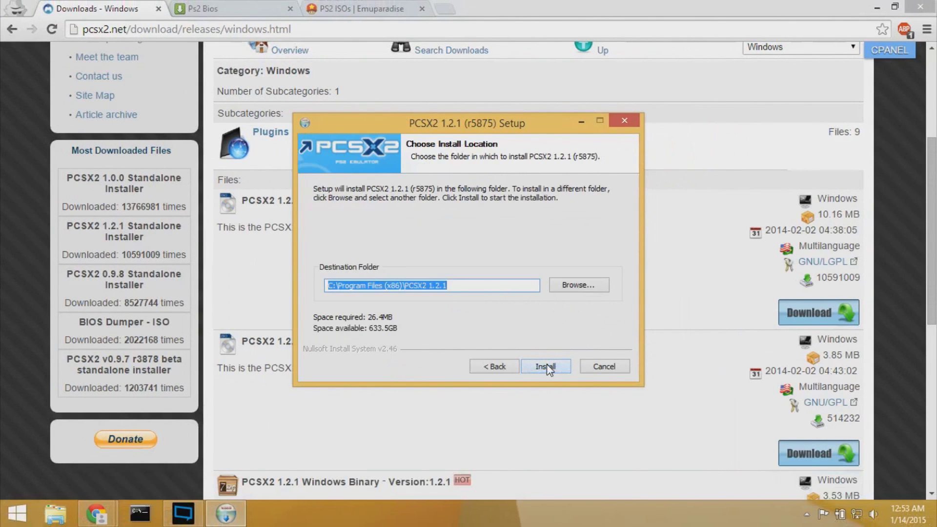
{"action": "left_click", "coordinate": [549, 370]}
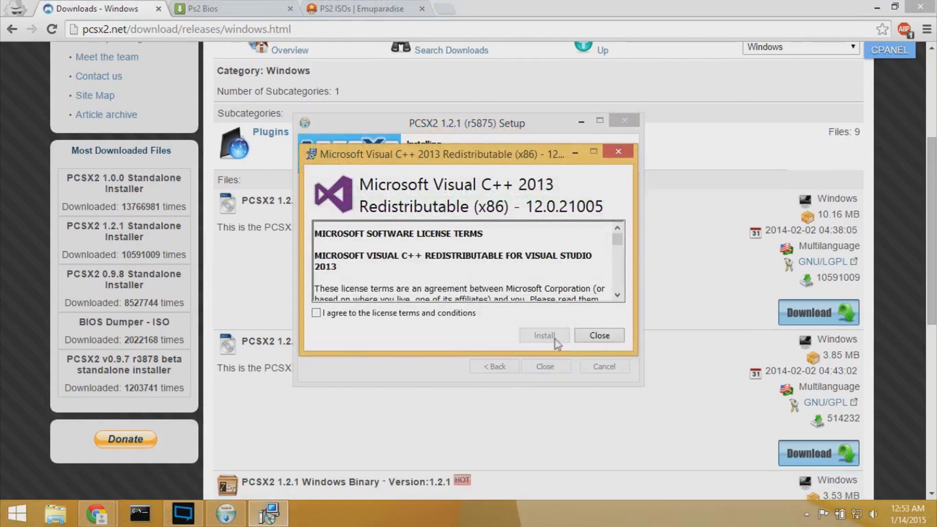
Accept the licence terms, install the Microsoft Visual C++ 2013 Redistributable (x86), and close both finished installers
{"action": "left_click", "coordinate": [358, 314]}
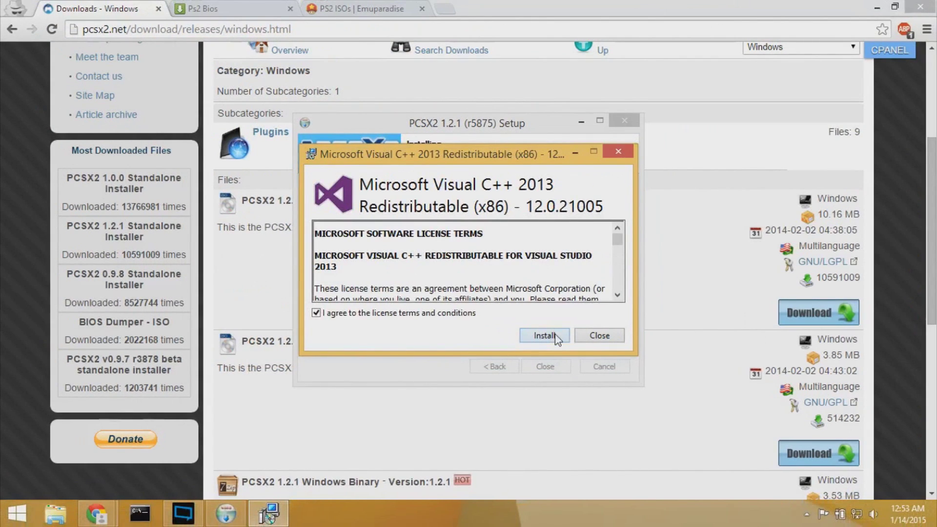
{"action": "left_click", "coordinate": [559, 336]}
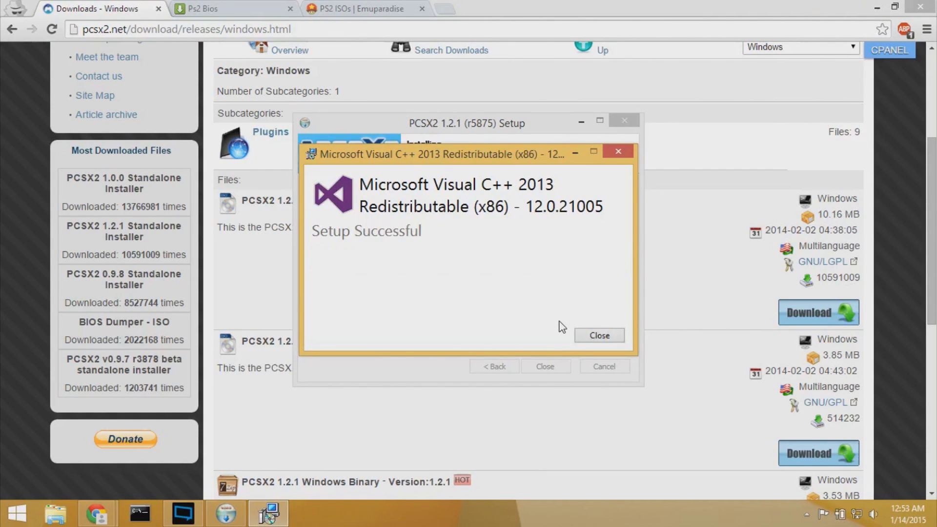
{"action": "left_click", "coordinate": [596, 335]}
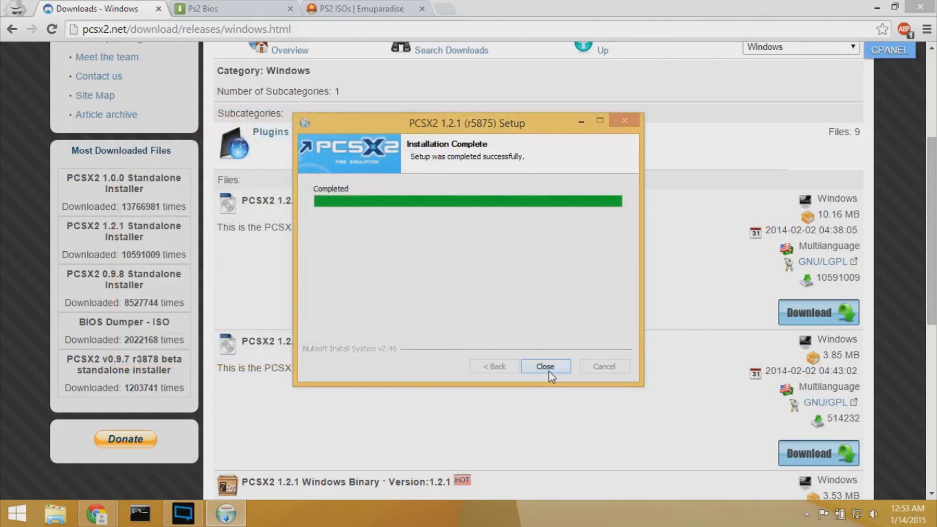
{"action": "left_click", "coordinate": [546, 367]}
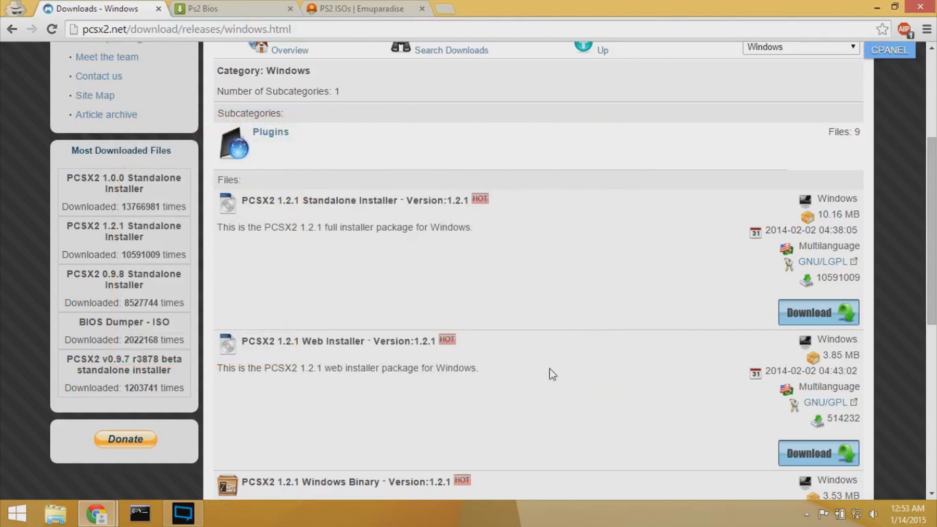
Download the Ps2 Bios.rar archive from its MediaFire page
{"action": "left_click", "coordinate": [282, 7]}
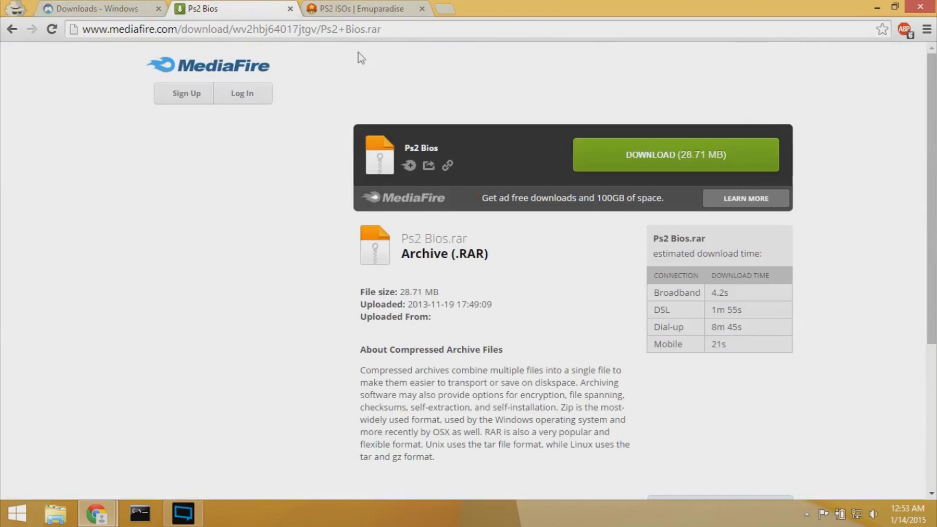
{"action": "left_click", "coordinate": [197, 30]}
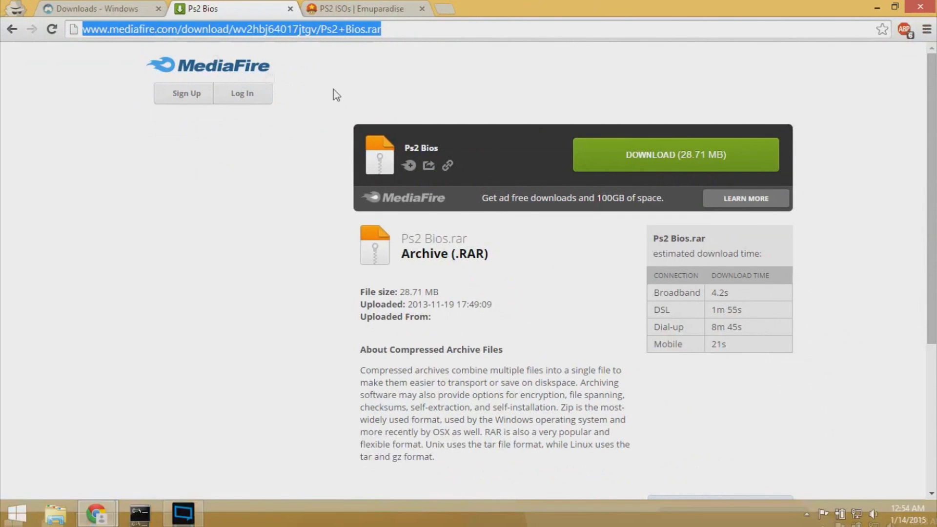
{"action": "left_click", "coordinate": [676, 154]}
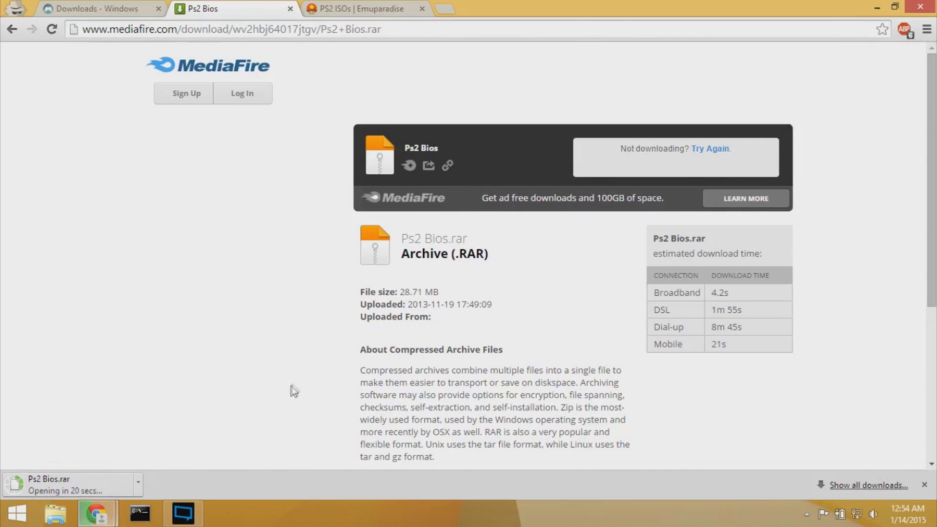
Look through Emuparadise's Sony Playstation 2 ISOs page and open the list of titles starting with K
{"action": "left_click", "coordinate": [366, 7]}
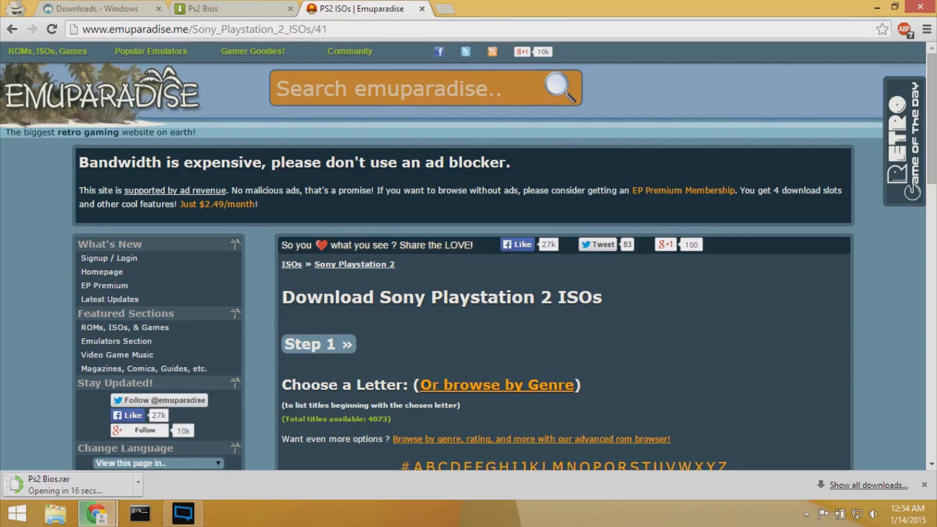
{"action": "left_click", "coordinate": [307, 31]}
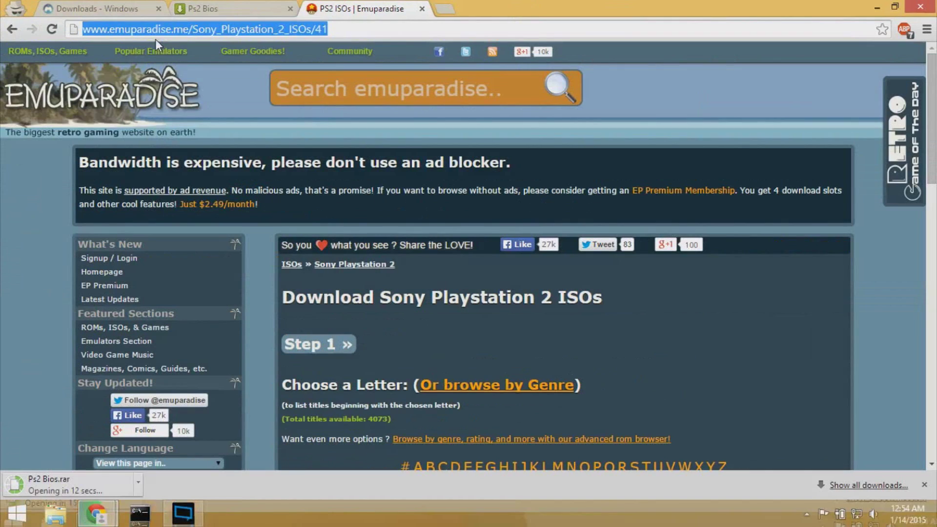
{"action": "left_click", "coordinate": [735, 349]}
{"action": "scroll", "coordinate": [736, 349], "scroll_direction": "down", "scroll_amount": 5}
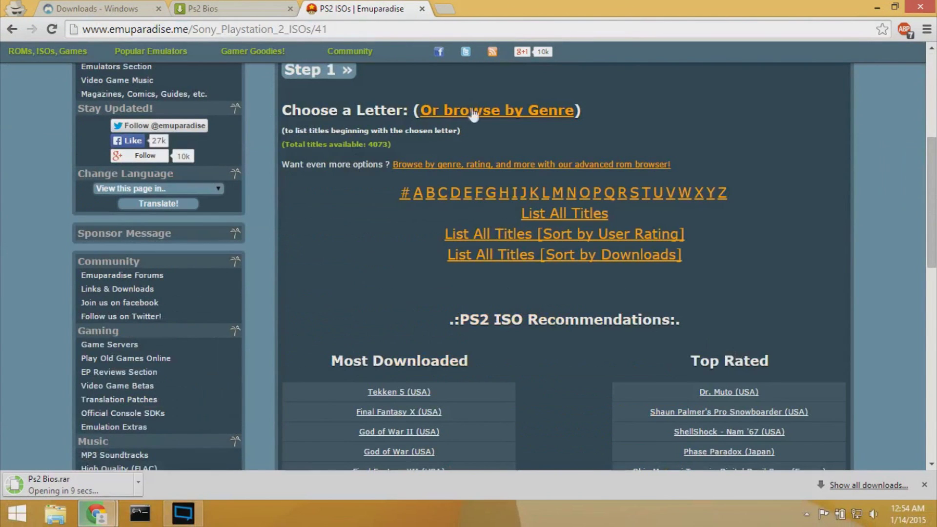
{"action": "scroll", "coordinate": [220, 233], "scroll_direction": "up", "scroll_amount": 4}
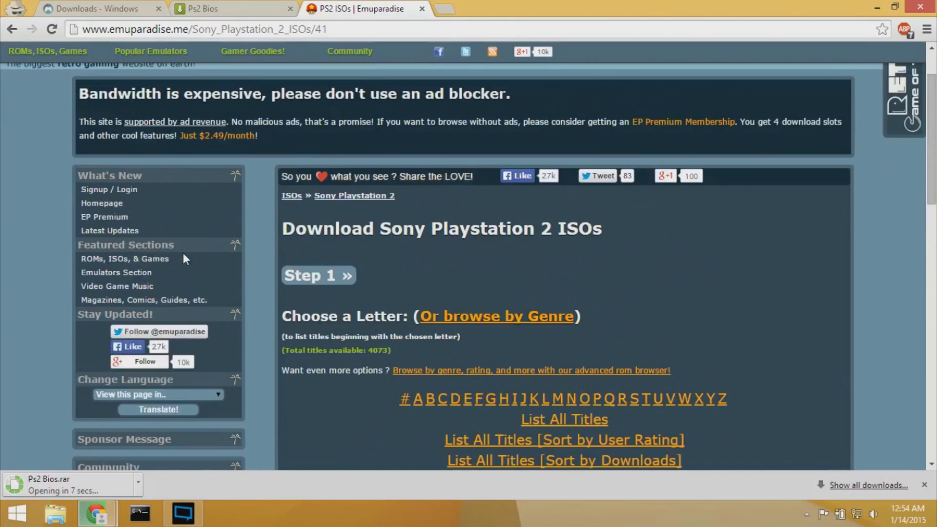
{"action": "scroll", "coordinate": [150, 354], "scroll_direction": "down", "scroll_amount": 15}
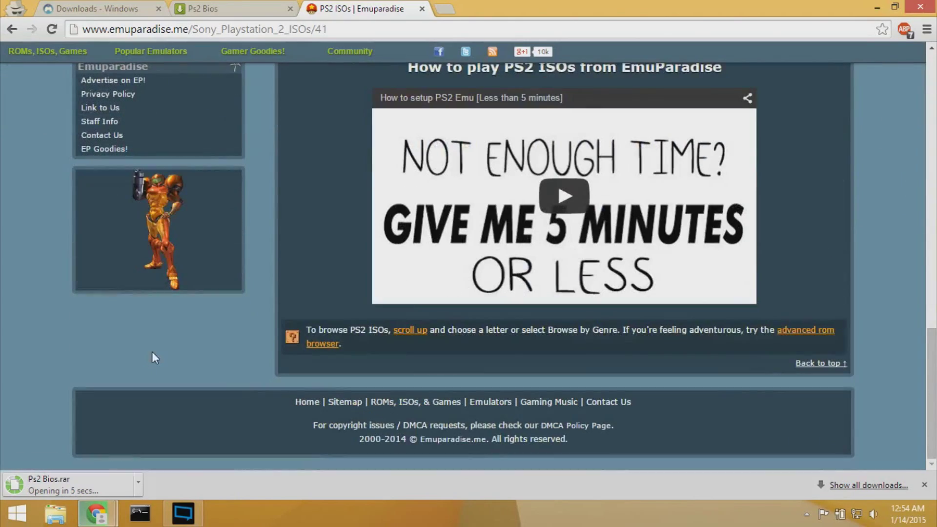
{"action": "scroll", "coordinate": [588, 414], "scroll_direction": "up", "scroll_amount": 15}
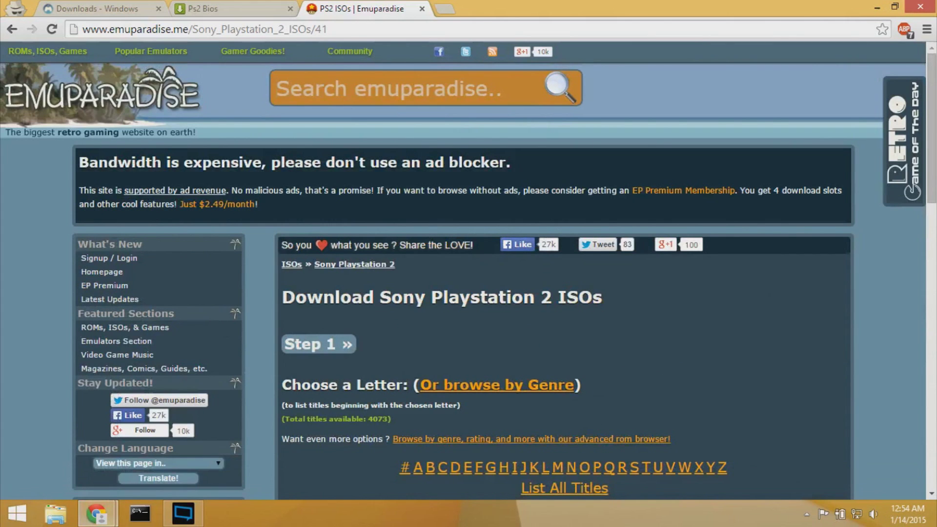
{"action": "left_click", "coordinate": [683, 262]}
{"action": "scroll", "coordinate": [703, 329], "scroll_direction": "down", "scroll_amount": 6}
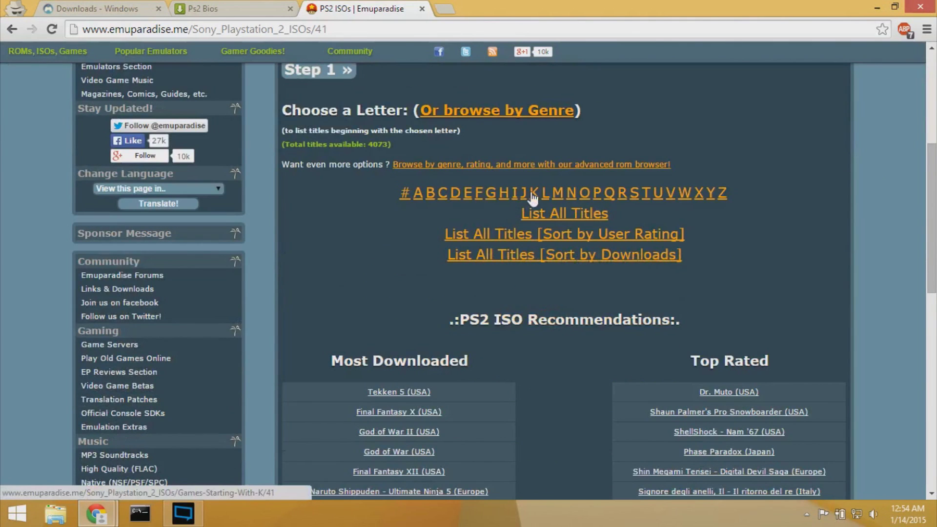
{"action": "left_click", "coordinate": [533, 196]}
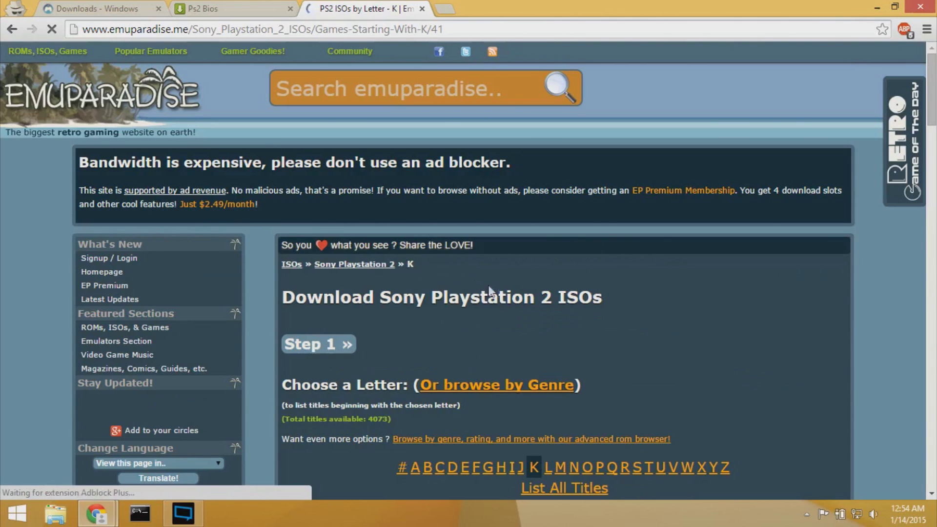
Find "Kingdom Hearts" in the K titles and open the page for Kingdom Hearts - Re-Chain of Memories (USA)
{"action": "scroll", "coordinate": [731, 309], "scroll_direction": "down", "scroll_amount": 10}
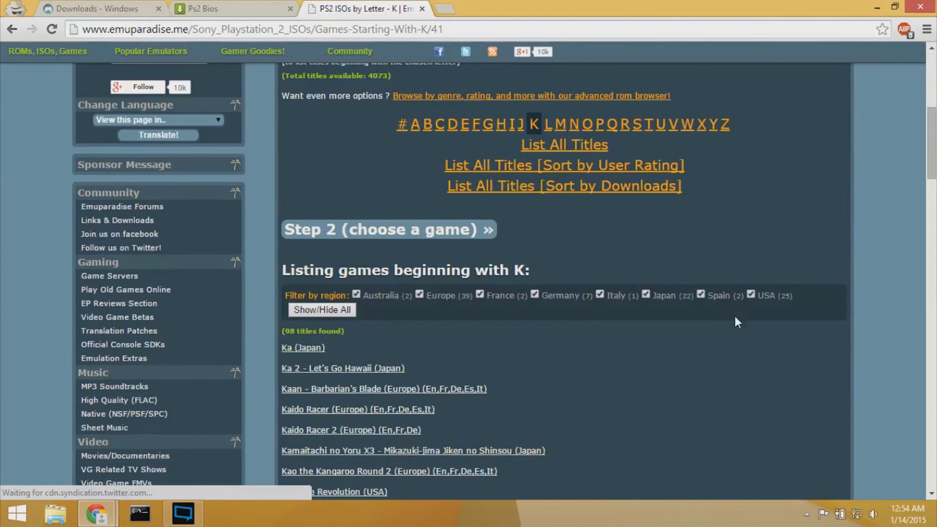
{"action": "scroll", "coordinate": [693, 338], "scroll_direction": "down", "scroll_amount": 10}
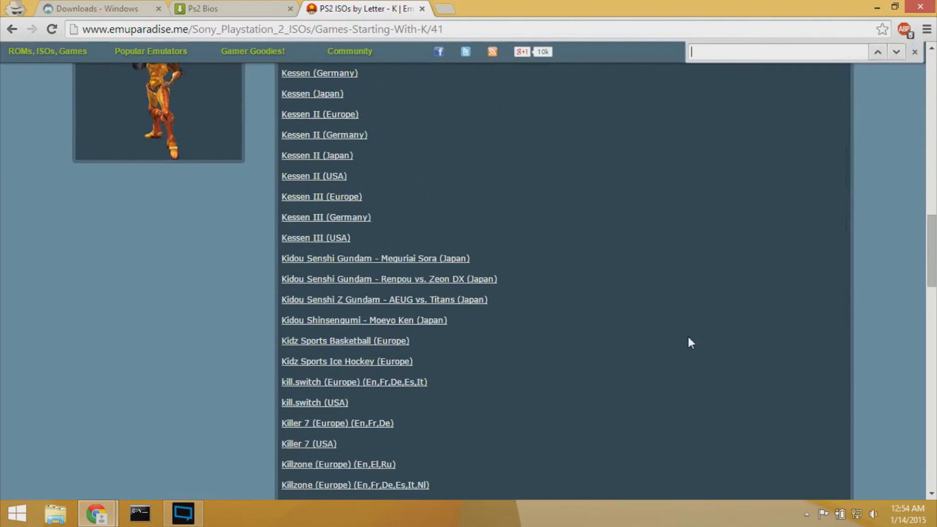
{"action": "type", "text": "King"}
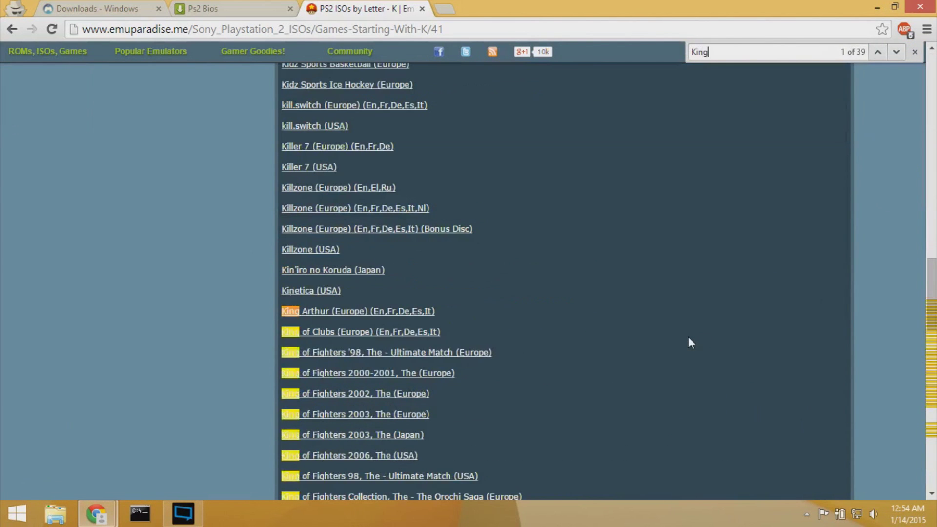
{"action": "type", "text": "dom Hearts"}
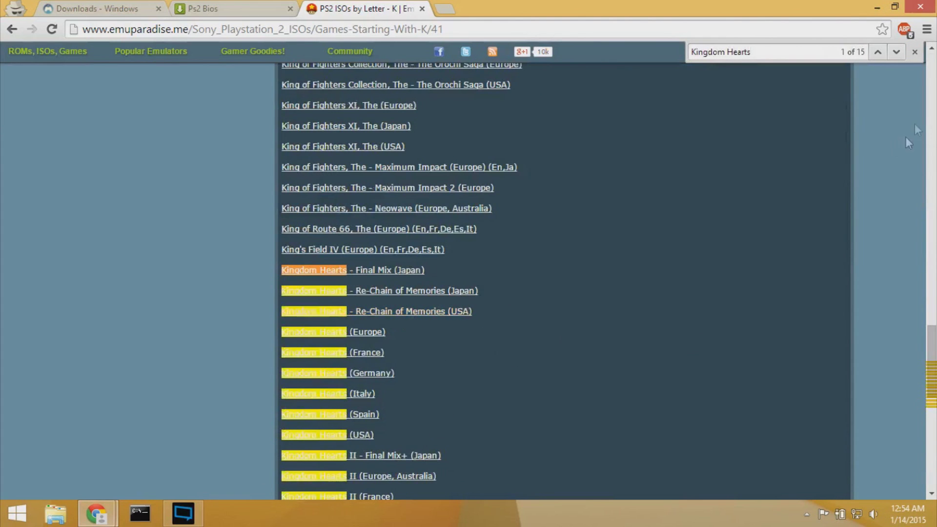
{"action": "key", "text": "Escape"}
{"action": "left_click", "coordinate": [401, 311]}
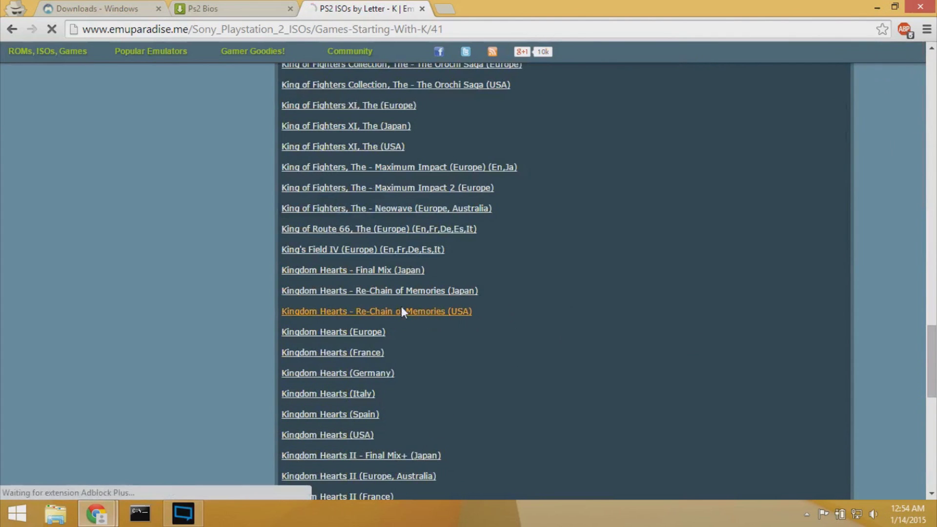
Go to the game page's Download Links section to view its direct download link
{"action": "scroll", "coordinate": [349, 350], "scroll_direction": "down", "scroll_amount": 3}
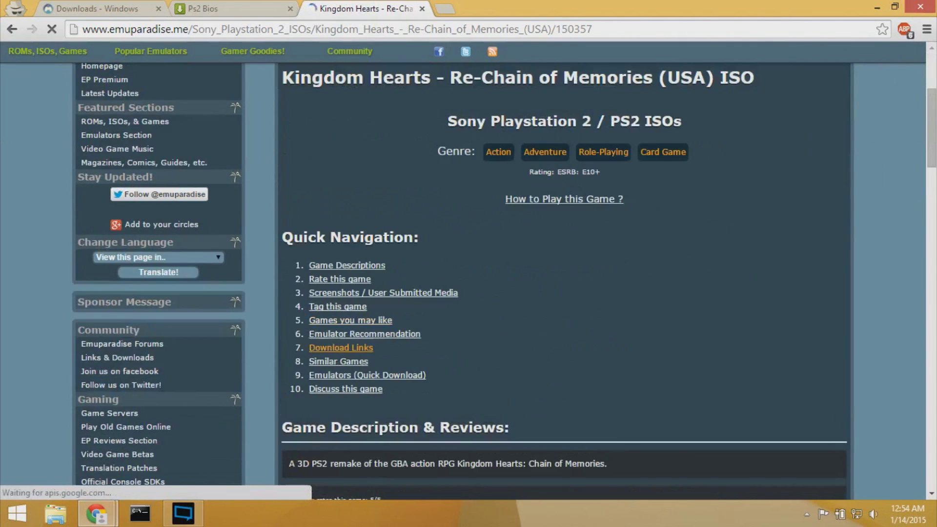
{"action": "left_click", "coordinate": [349, 347]}
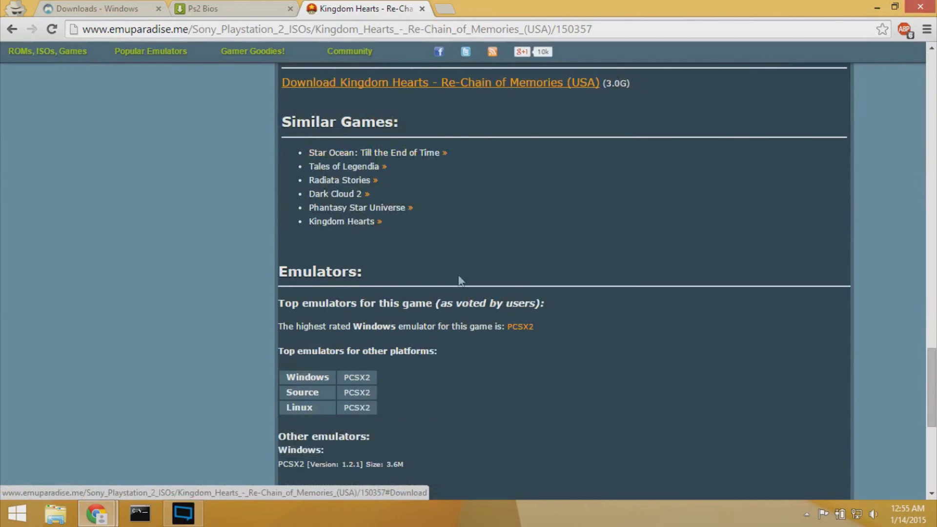
{"action": "scroll", "coordinate": [522, 168], "scroll_direction": "up", "scroll_amount": 1}
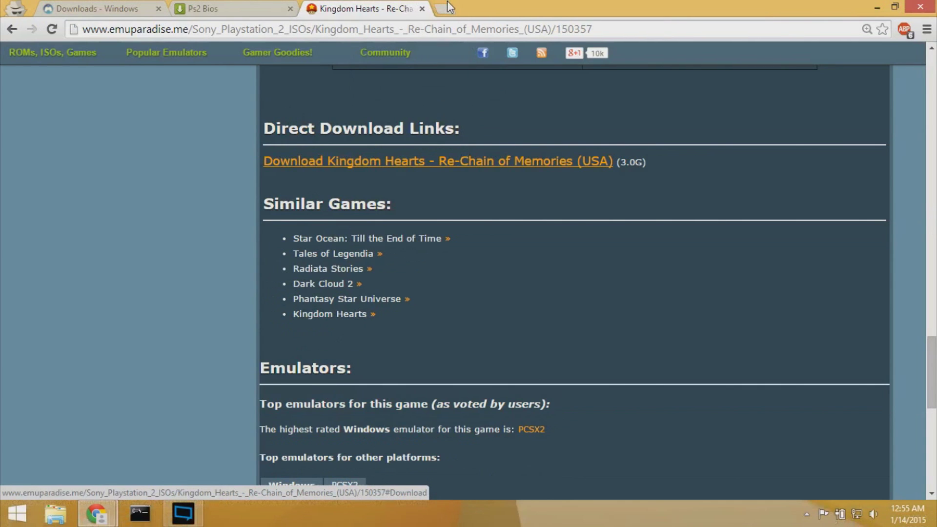
Search the web for "kingdom hearts torrent" in a new tab, look at the results, and close that tab
{"action": "left_click", "coordinate": [447, 4]}
{"action": "type", "text": "w"}
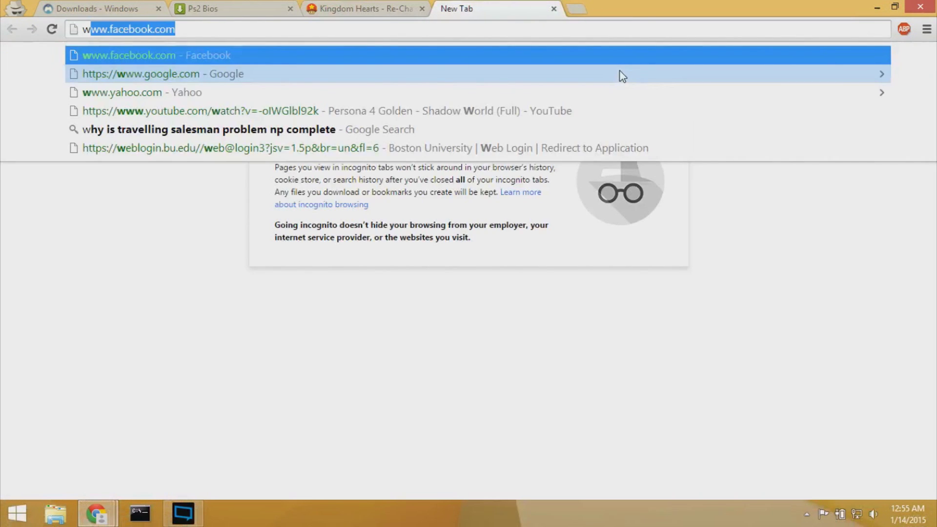
{"action": "key", "text": "BackSpace"}
{"action": "key", "text": "BackSpace"}
{"action": "type", "text": "kingdom hea"}
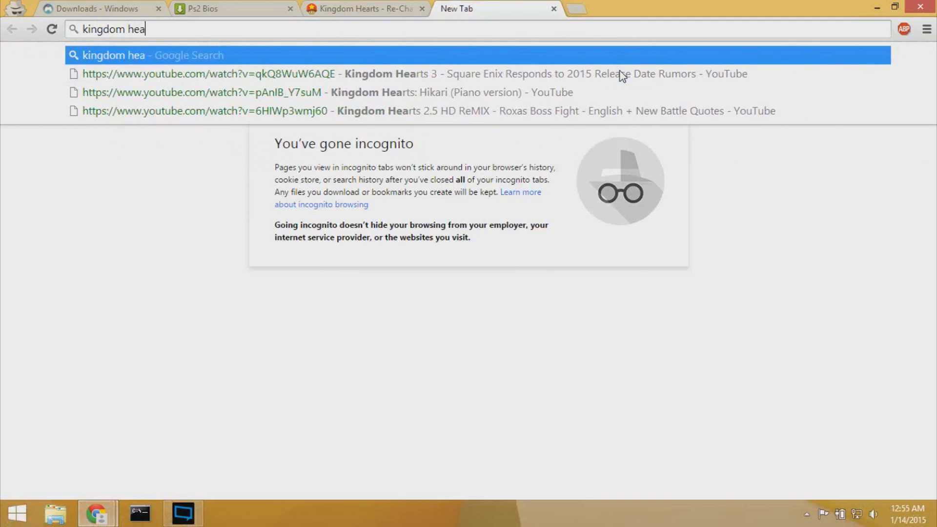
{"action": "type", "text": "rts torre"}
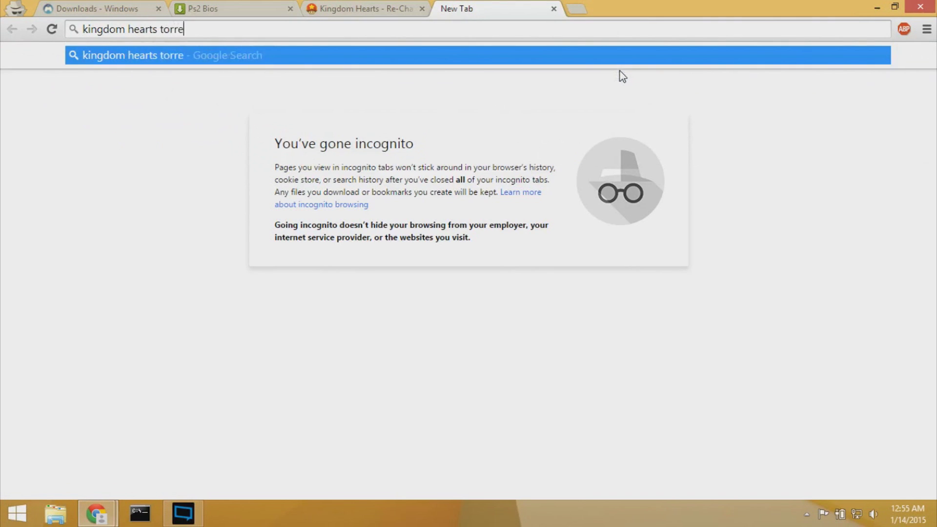
{"action": "type", "text": "nt"}
{"action": "key", "text": "Return"}
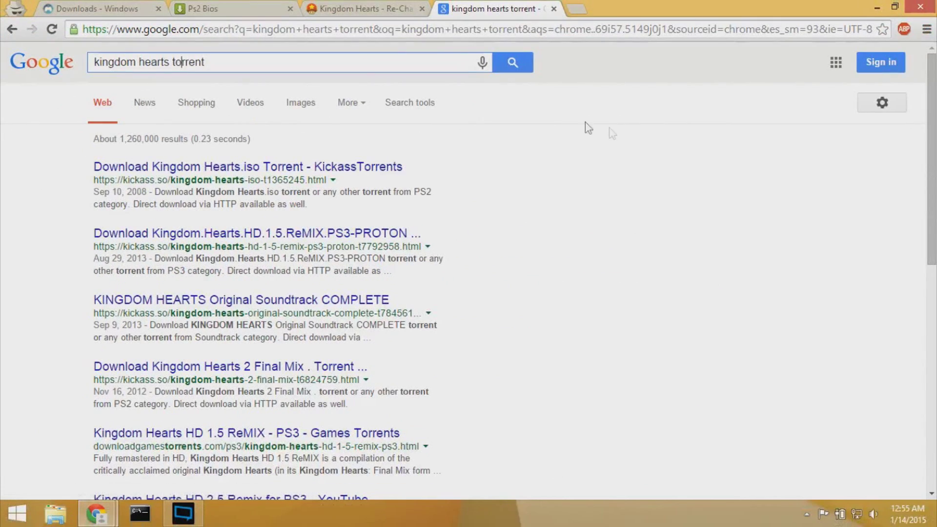
{"action": "middle_click", "coordinate": [521, 6]}
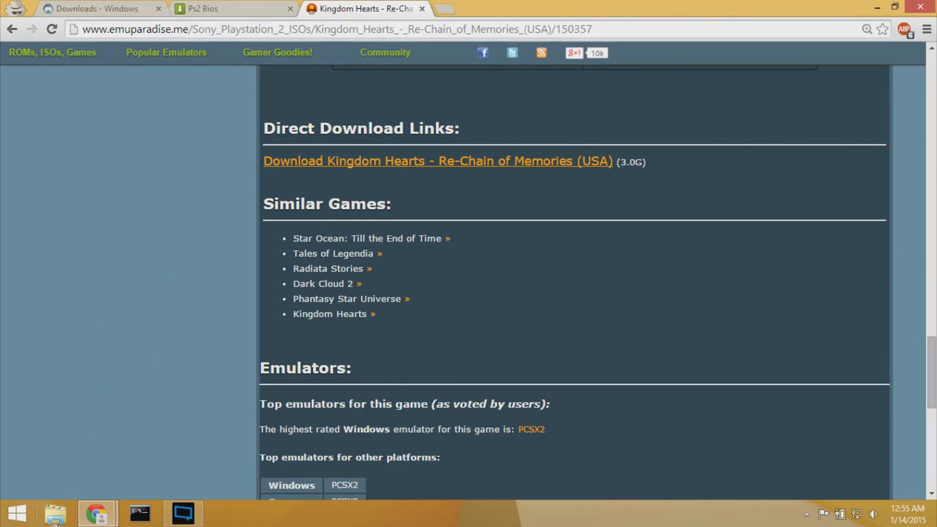
Launch PCSX2 1.2.1 from the desktop and apply English (U.S.) as the language in its first-time configuration
{"action": "left_click", "coordinate": [875, 7]}
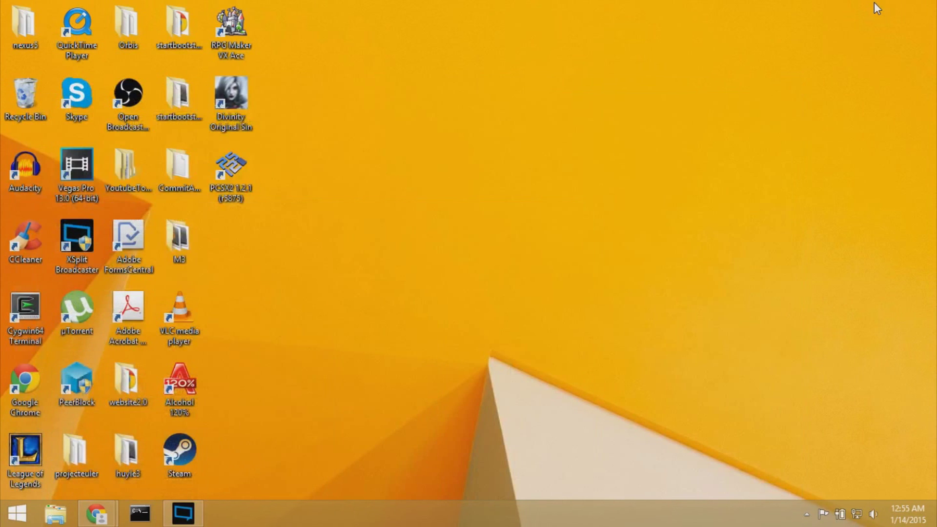
{"action": "left_click", "coordinate": [233, 180]}
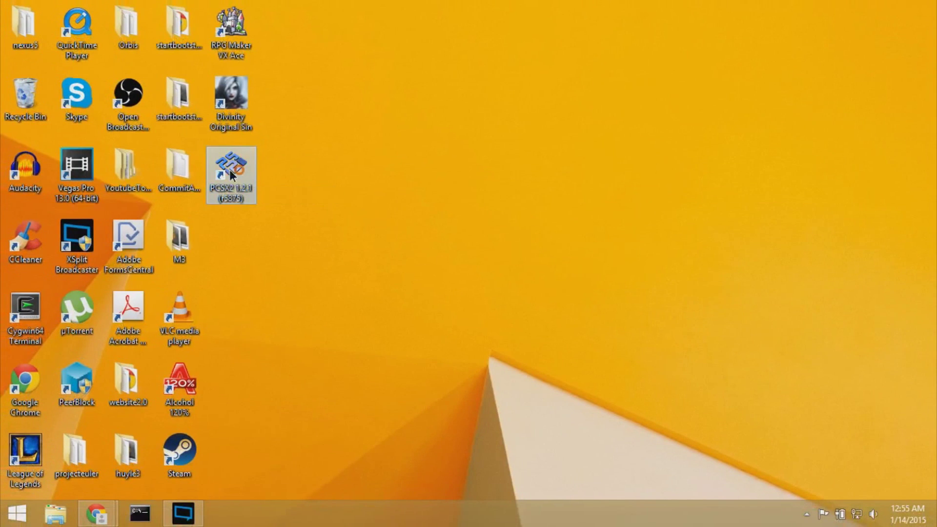
{"action": "double_click", "coordinate": [232, 176]}
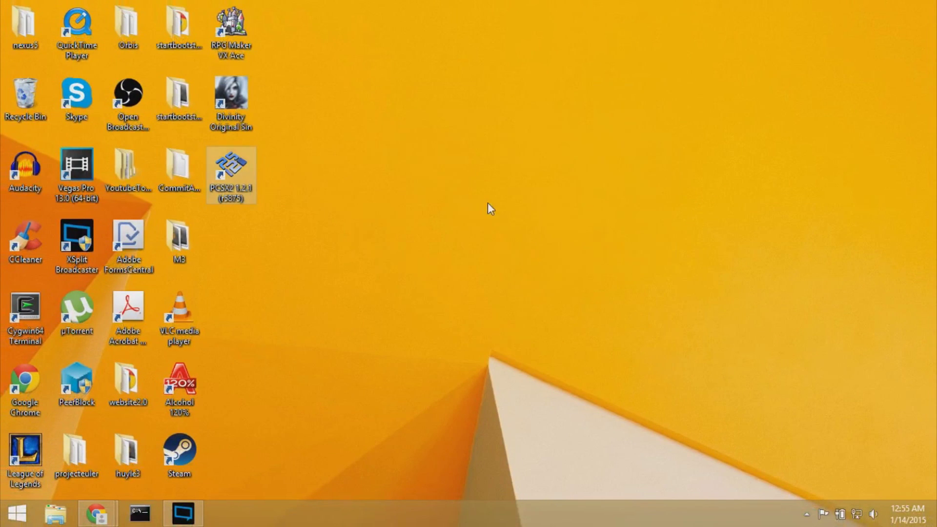
{"action": "left_click", "coordinate": [464, 148]}
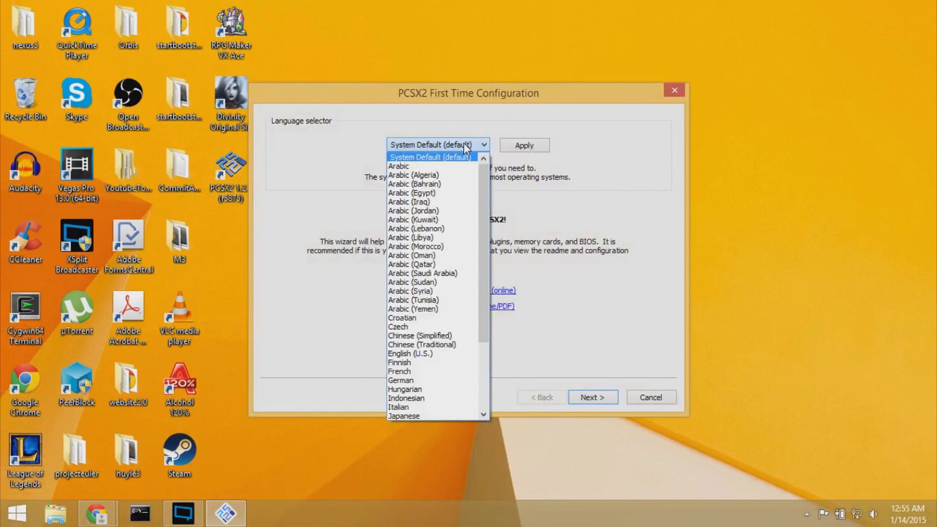
{"action": "scroll", "coordinate": [429, 247], "scroll_direction": "down", "scroll_amount": 4}
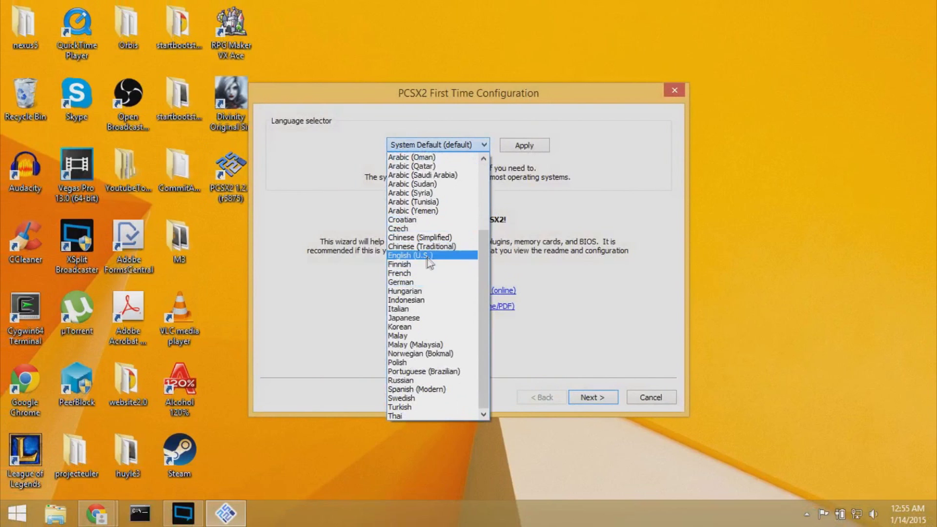
{"action": "left_click", "coordinate": [429, 255]}
{"action": "left_click", "coordinate": [536, 146]}
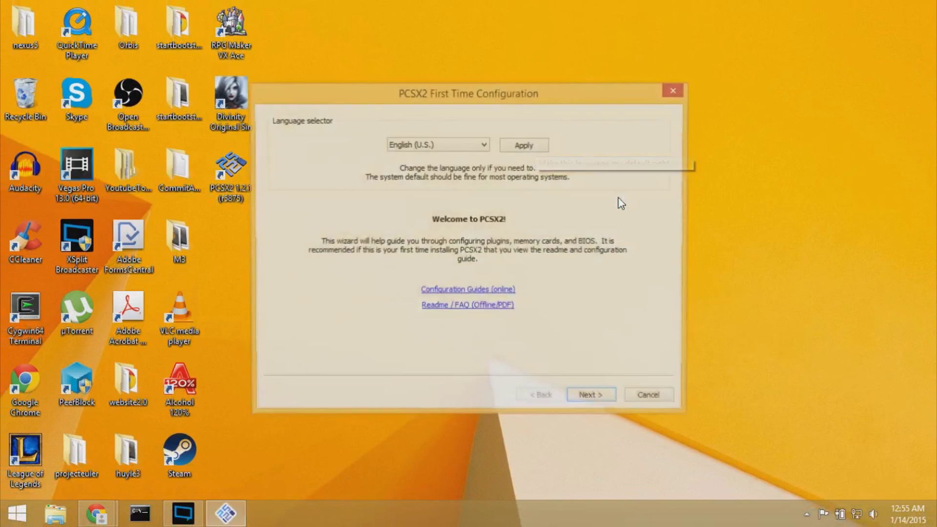
Keep the default plugins and turn off the default setting for the BIOS search path
{"action": "left_click", "coordinate": [594, 397]}
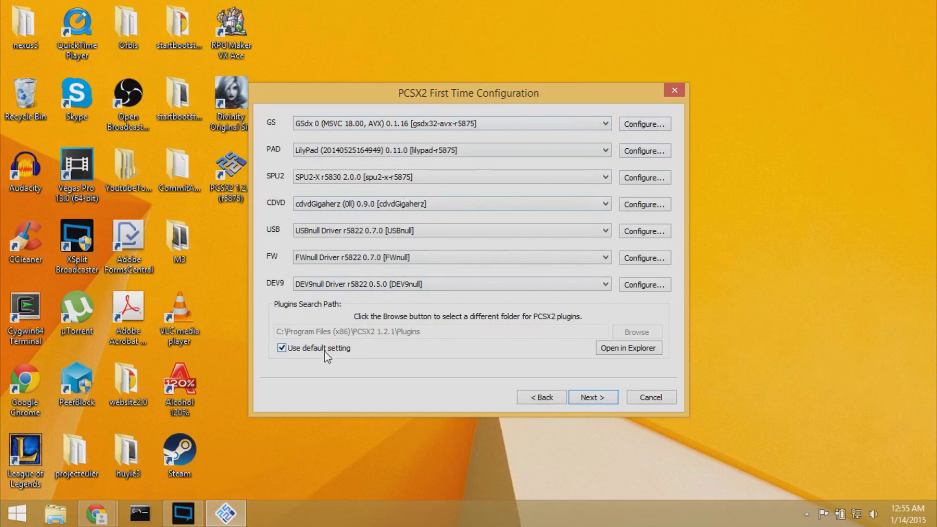
{"action": "left_click", "coordinate": [602, 403]}
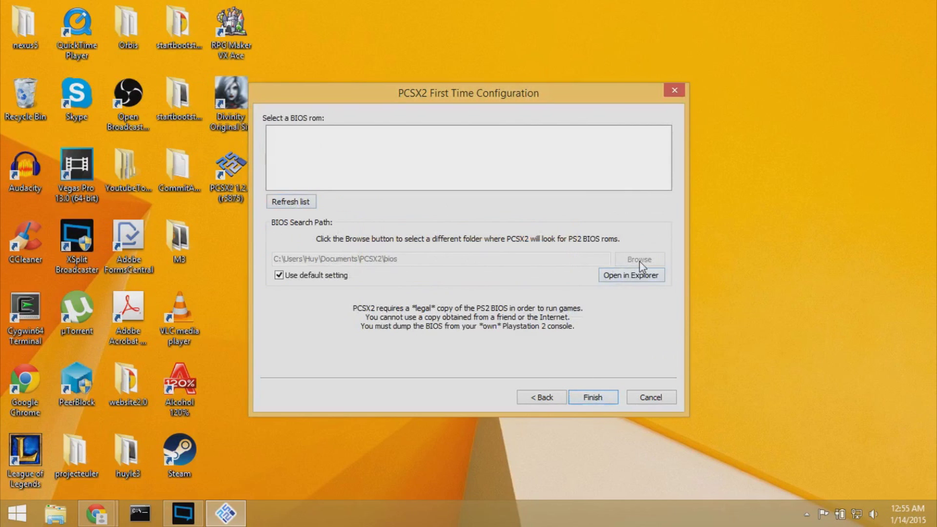
{"action": "left_click", "coordinate": [317, 276]}
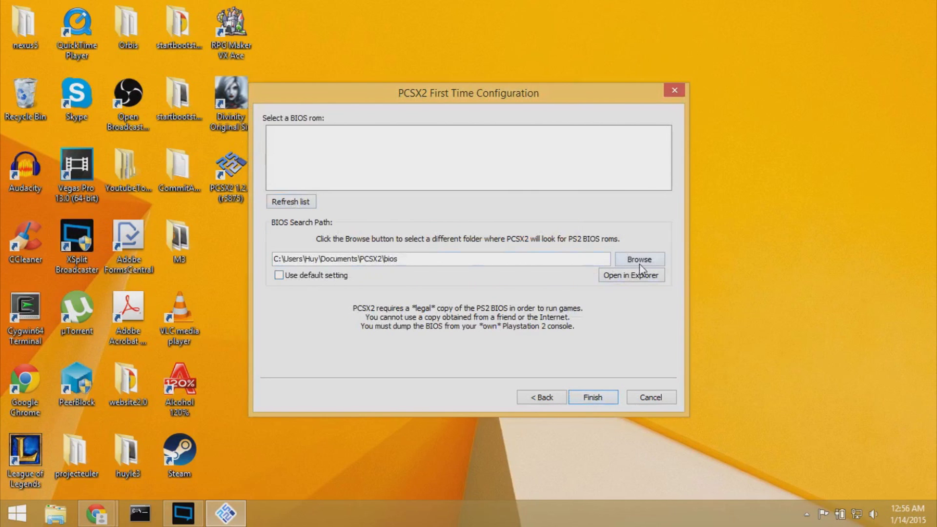
Move the configuration window aside and extract Ps2 Bios.rar into the Downloads folder with 7-Zip
{"action": "left_click_drag", "start_coordinate": [393, 93], "coordinate": [596, 102]}
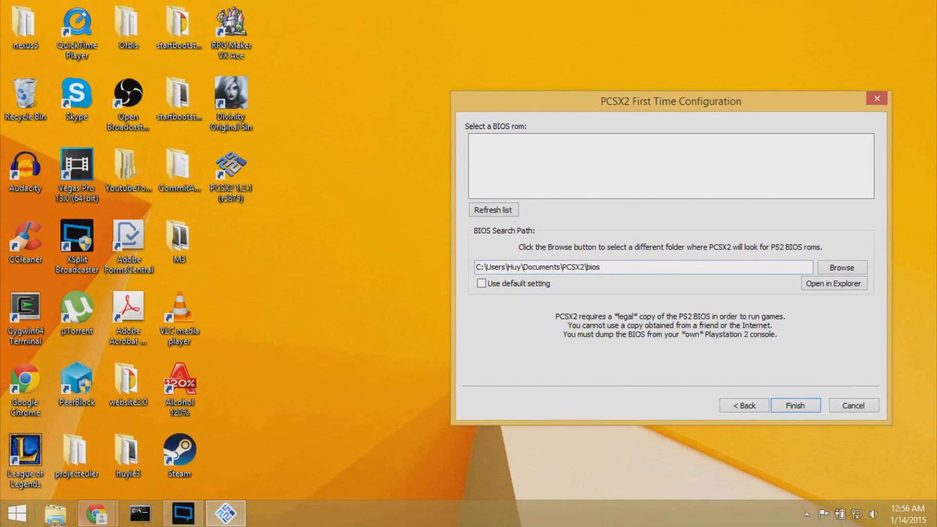
{"action": "left_click", "coordinate": [55, 513]}
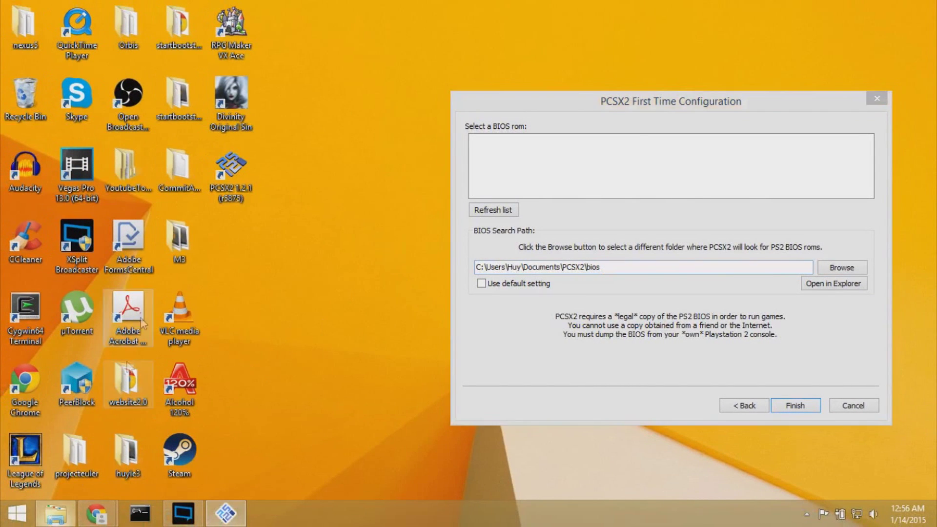
{"action": "left_click", "coordinate": [361, 205]}
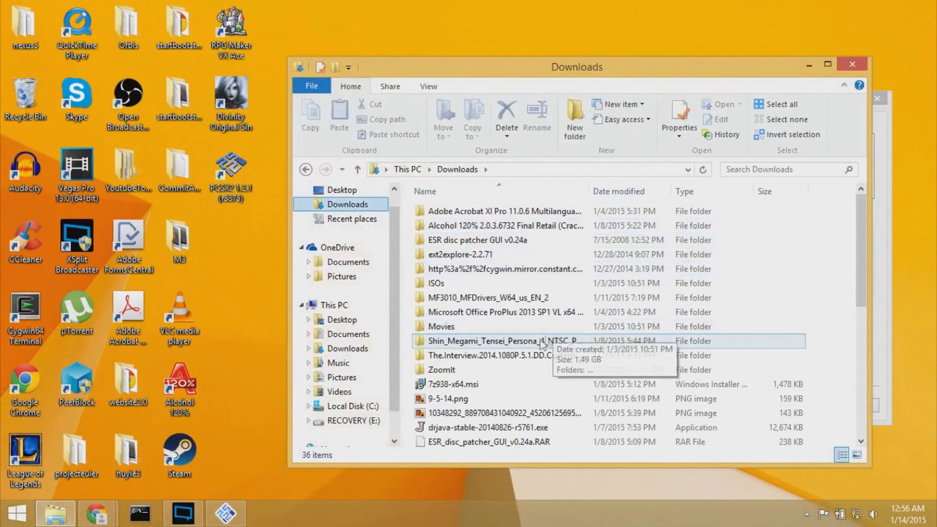
{"action": "left_click_drag", "start_coordinate": [861, 299], "coordinate": [873, 410]}
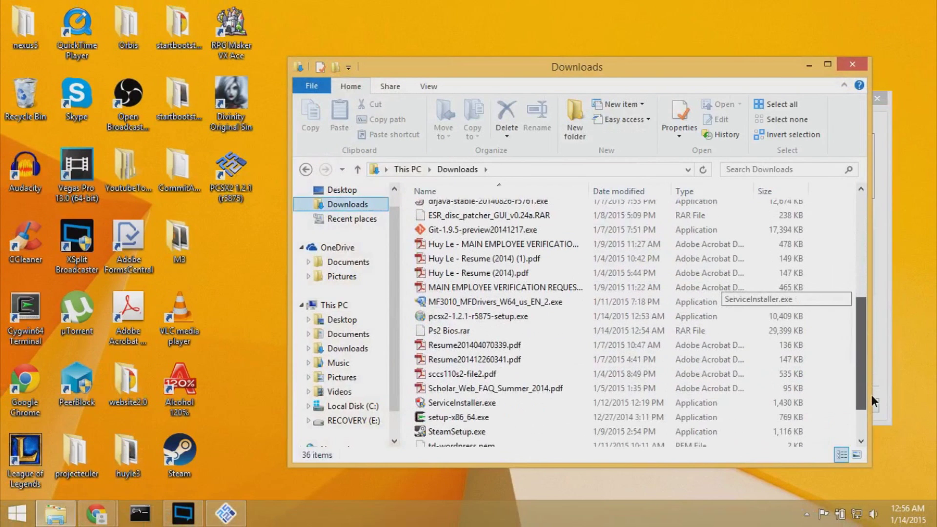
{"action": "left_click", "coordinate": [458, 332]}
{"action": "right_click", "coordinate": [457, 333]}
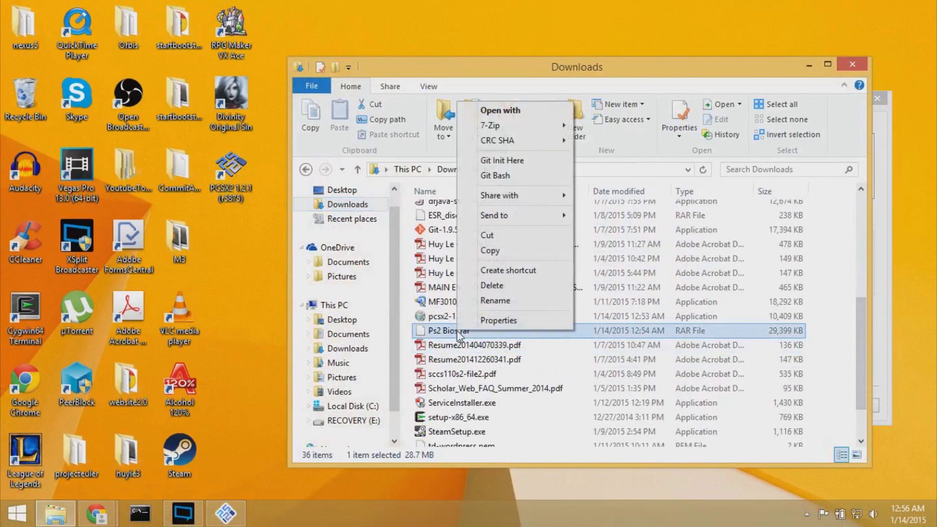
{"action": "mouse_move", "coordinate": [532, 125]}
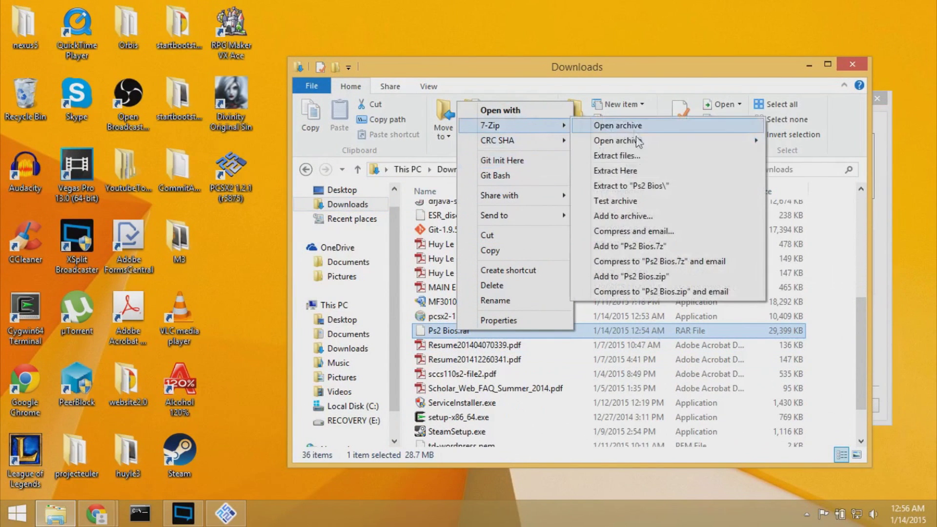
{"action": "left_click", "coordinate": [641, 172]}
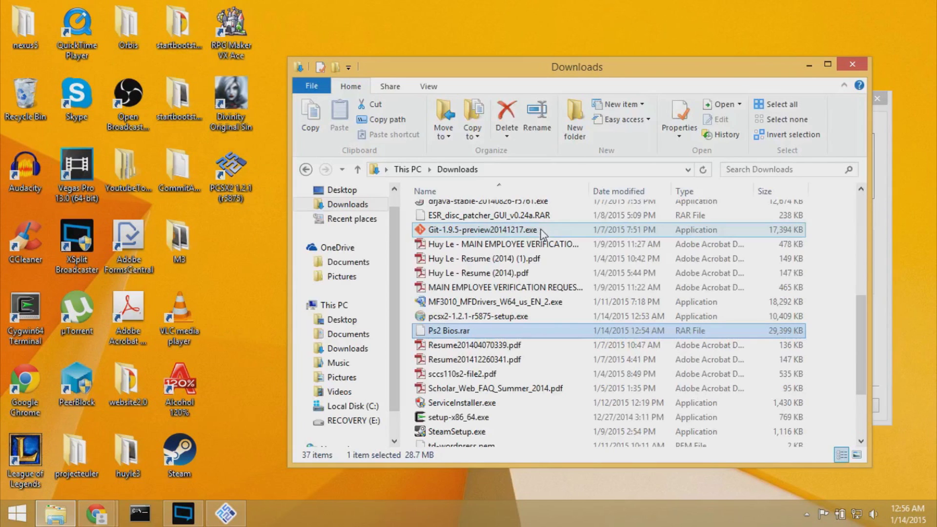
Cut the extracted bios folder from Downloads and close the folder window
{"action": "left_click_drag", "start_coordinate": [863, 352], "coordinate": [855, 419]}
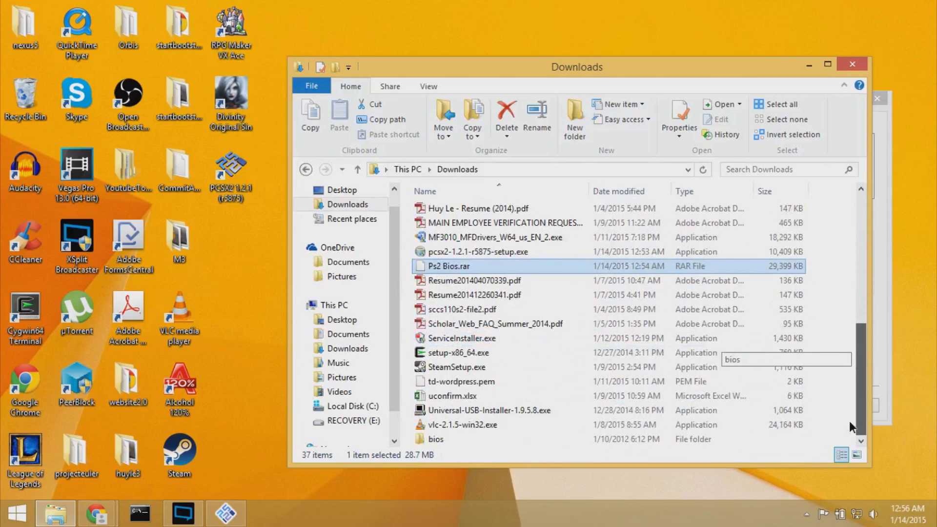
{"action": "left_click", "coordinate": [488, 439]}
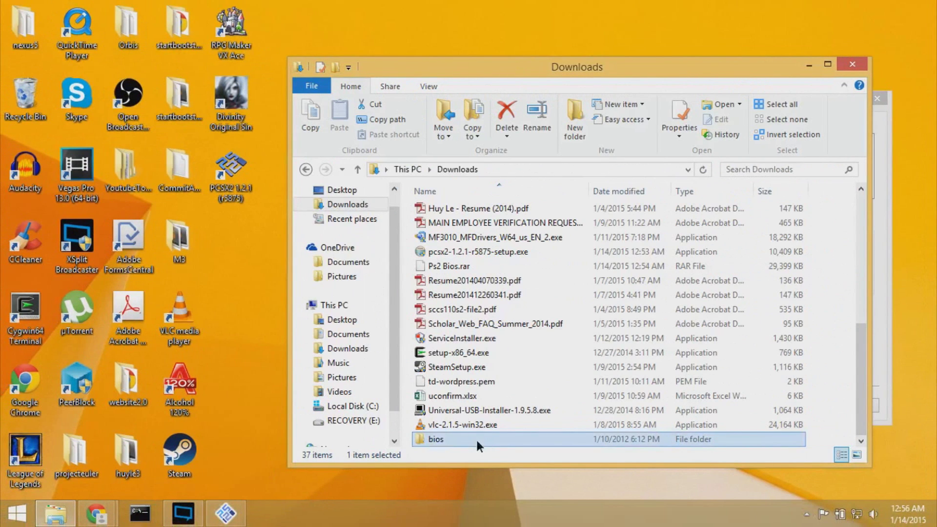
{"action": "right_click", "coordinate": [476, 438]}
{"action": "left_click", "coordinate": [505, 343]}
{"action": "left_click", "coordinate": [856, 70]}
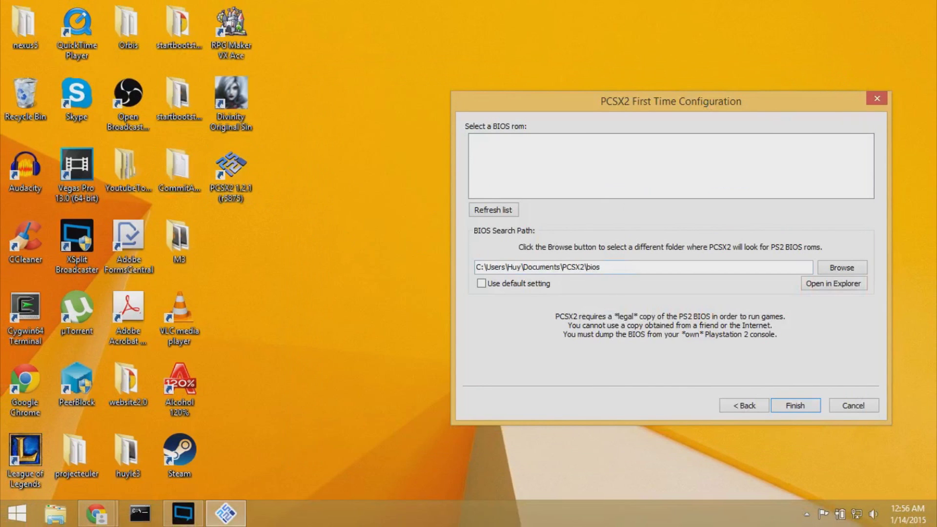
Paste the cut bios folder into Documents\PCSX2, check the files inside it, and return to the PCSX2 folder
{"action": "left_click", "coordinate": [55, 513]}
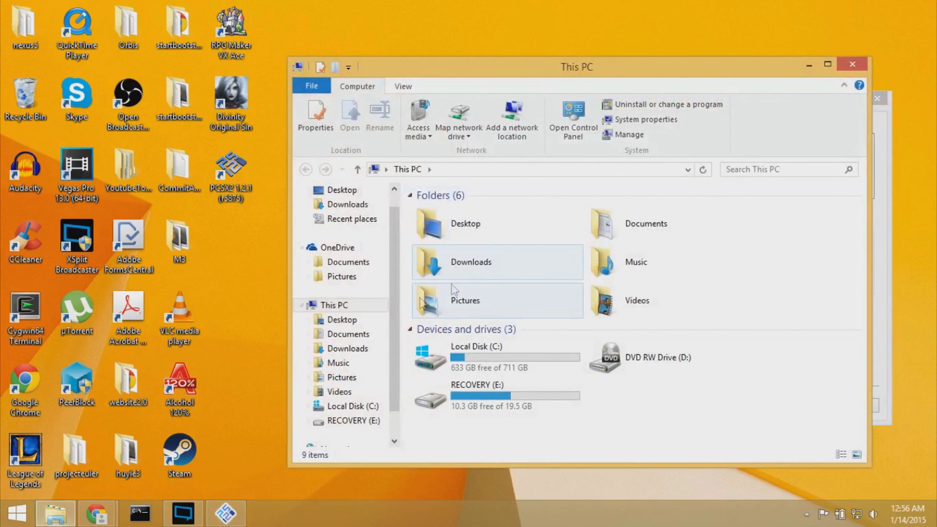
{"action": "left_click", "coordinate": [344, 334]}
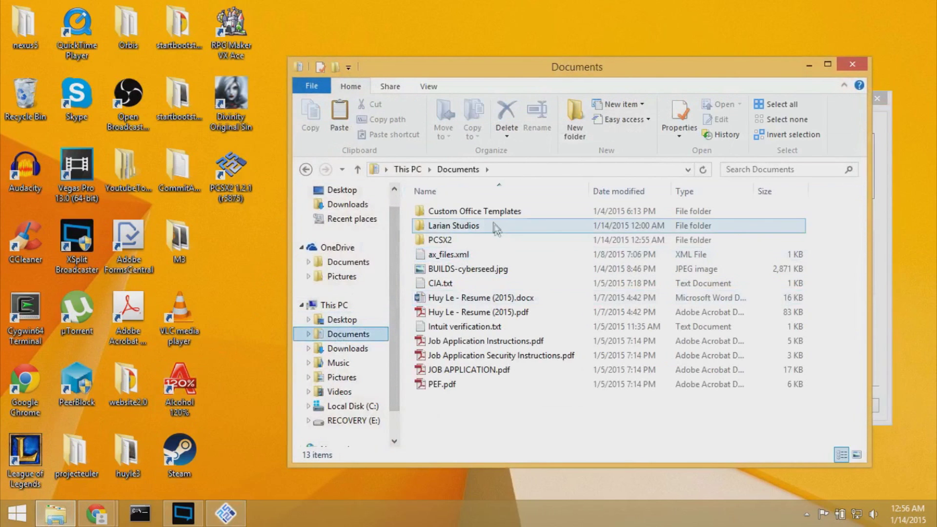
{"action": "double_click", "coordinate": [476, 241]}
{"action": "right_click", "coordinate": [442, 338]}
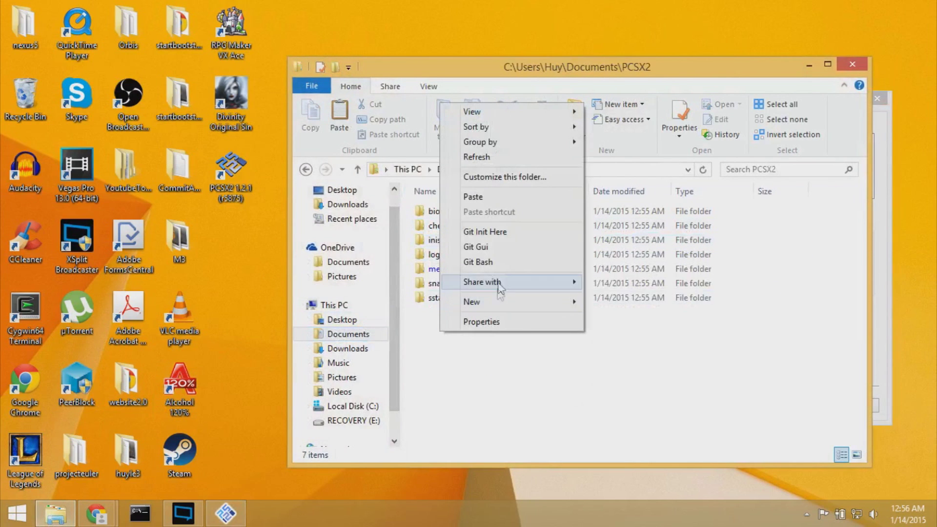
{"action": "left_click", "coordinate": [506, 198]}
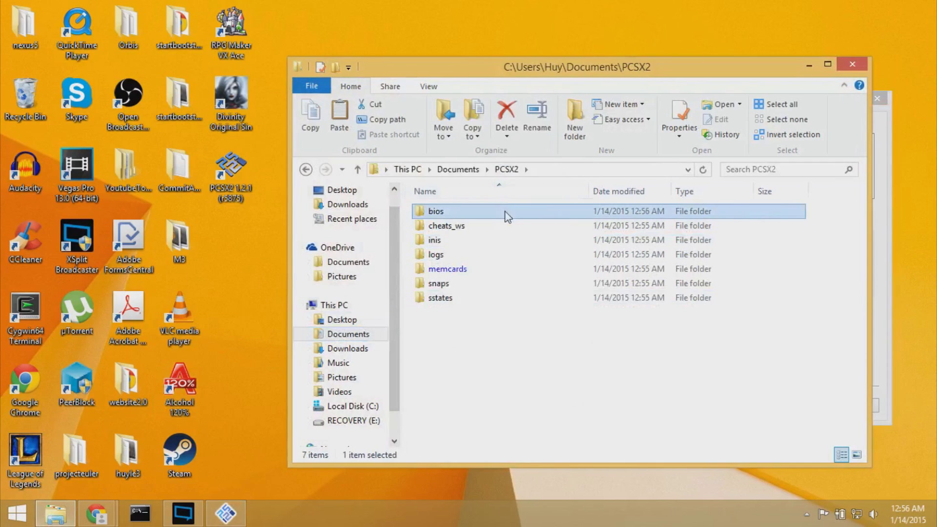
{"action": "double_click", "coordinate": [506, 214]}
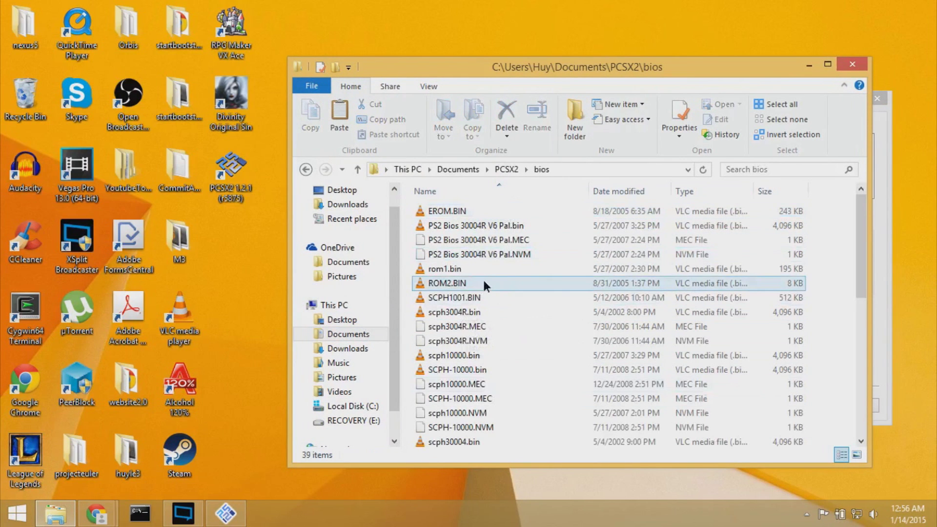
{"action": "key", "text": "BackSpace"}
Turn the default BIOS search path setting back on, select the USA v02.20(10/02/2006) Console BIOS, and finish the first-time configuration
{"action": "left_click", "coordinate": [888, 249]}
{"action": "left_click", "coordinate": [518, 284]}
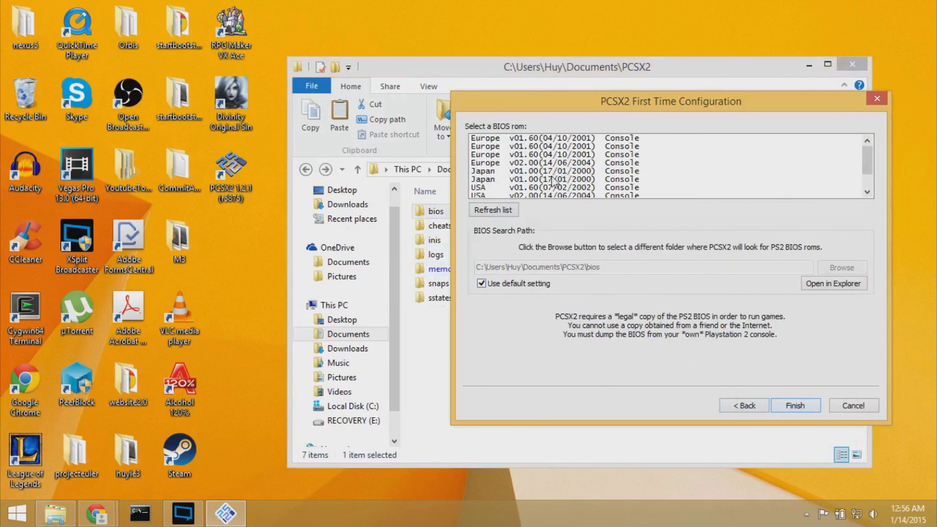
{"action": "scroll", "coordinate": [866, 166], "scroll_direction": "down", "scroll_amount": 1}
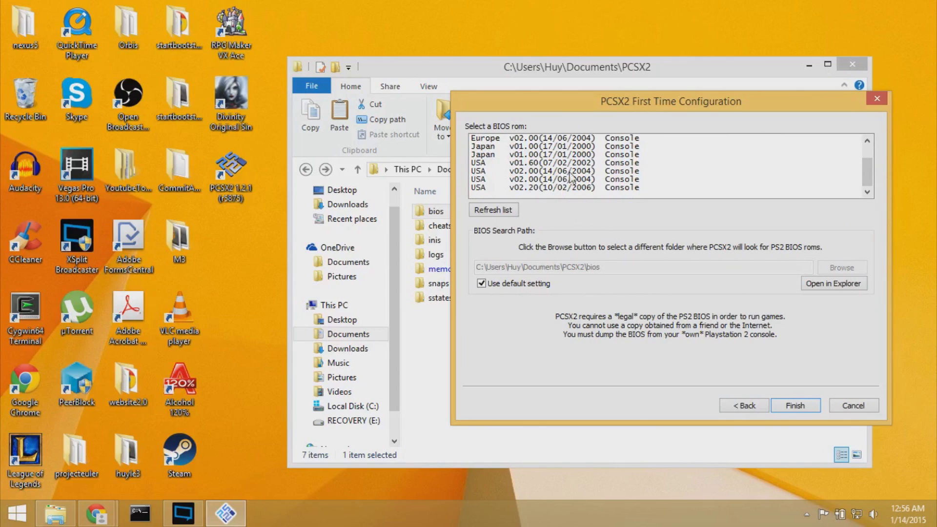
{"action": "left_click", "coordinate": [578, 190]}
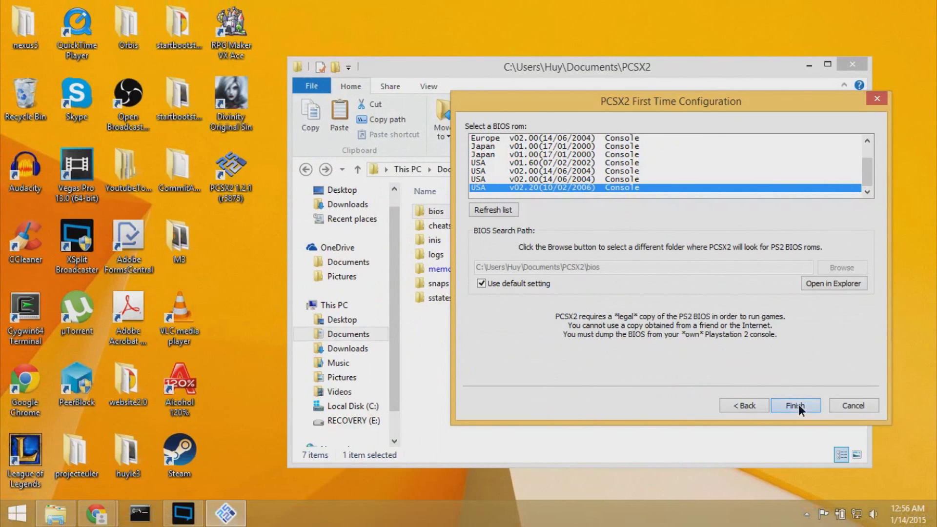
{"action": "left_click", "coordinate": [795, 406]}
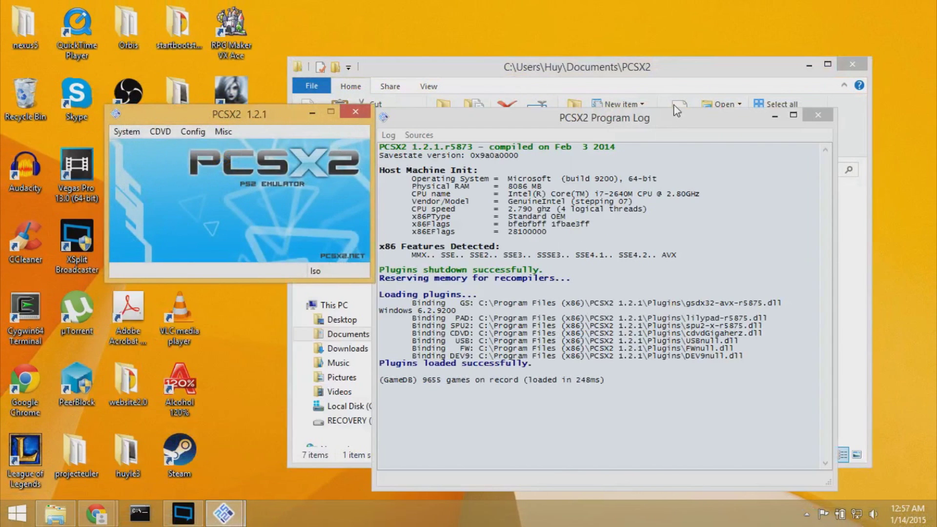
Minimize the PCSX2 Program Log and move the PCSX2 folder window clear of the emulator window
{"action": "left_click", "coordinate": [751, 133]}
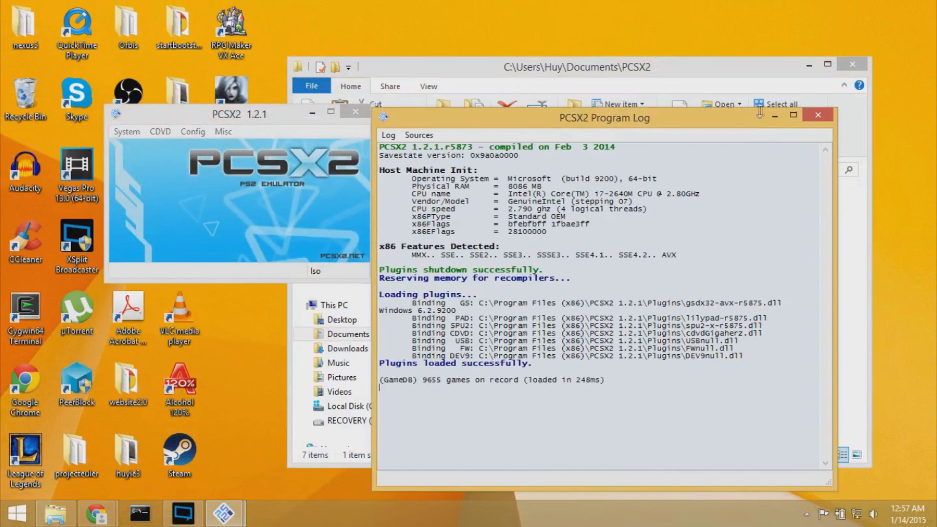
{"action": "left_click", "coordinate": [775, 115]}
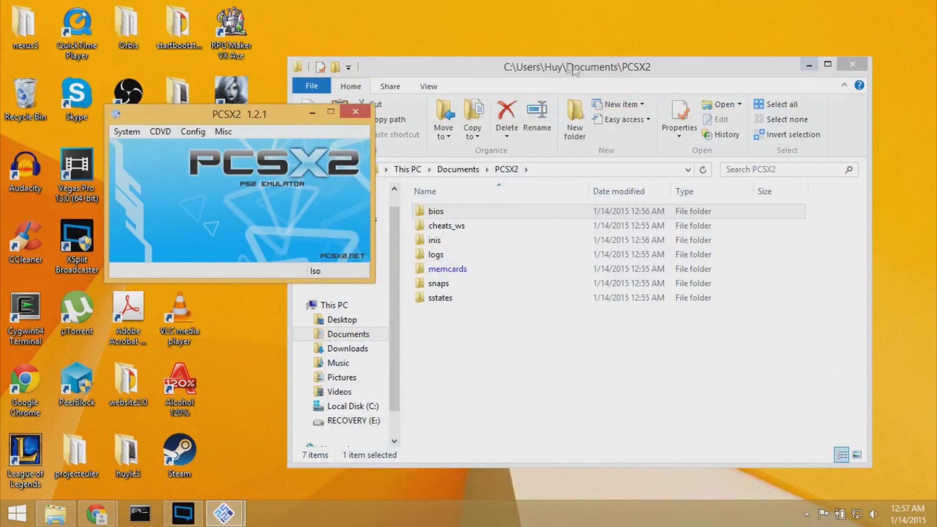
{"action": "left_click", "coordinate": [559, 59]}
{"action": "left_click_drag", "start_coordinate": [546, 73], "coordinate": [640, 35]}
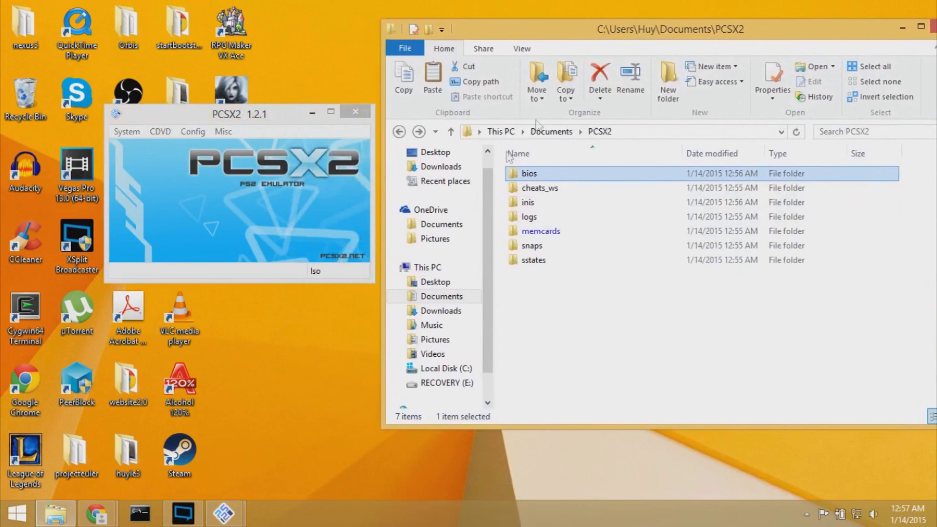
Open the Shin_Megami_Tensei_Persona_4 folder in Downloads and examine the 7-Zip extraction options for st-smtp4.rar
{"action": "left_click", "coordinate": [436, 166]}
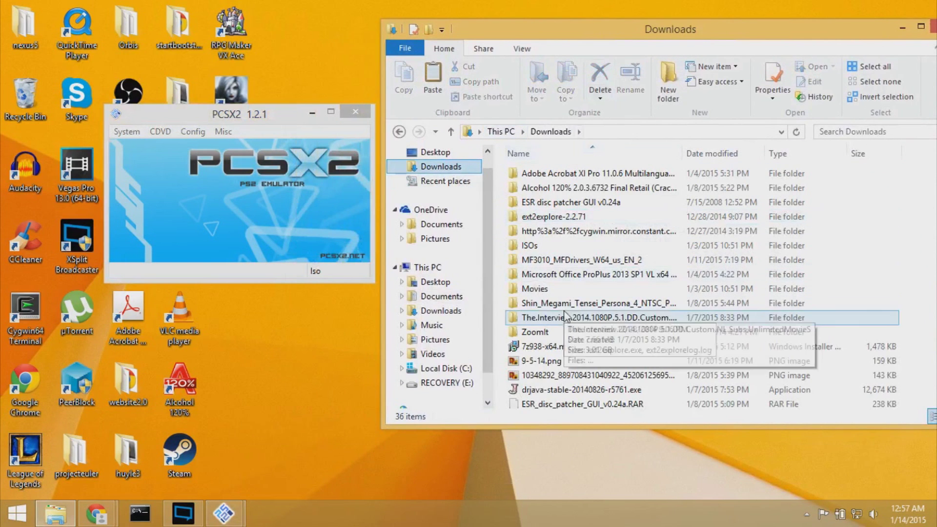
{"action": "double_click", "coordinate": [591, 308]}
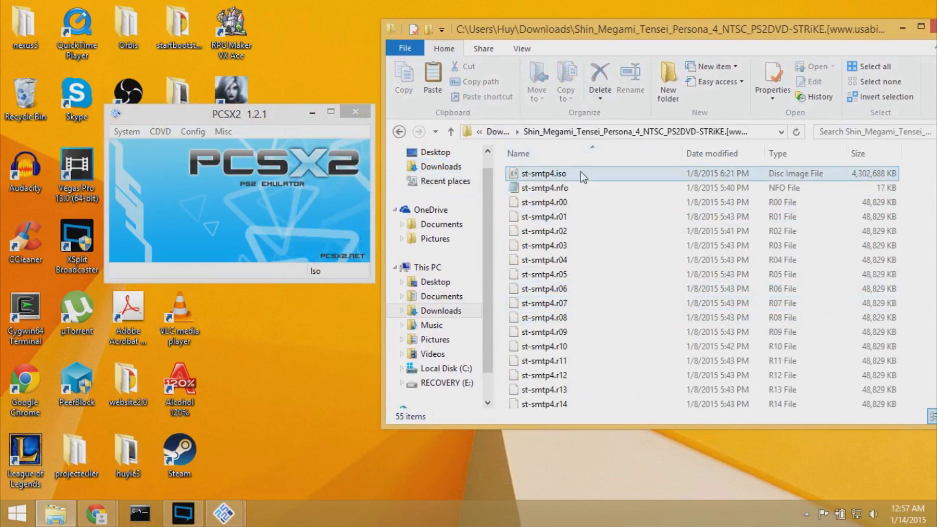
{"action": "scroll", "coordinate": [637, 244], "scroll_direction": "down", "scroll_amount": 5}
{"action": "scroll", "coordinate": [637, 241], "scroll_direction": "down", "scroll_amount": 7}
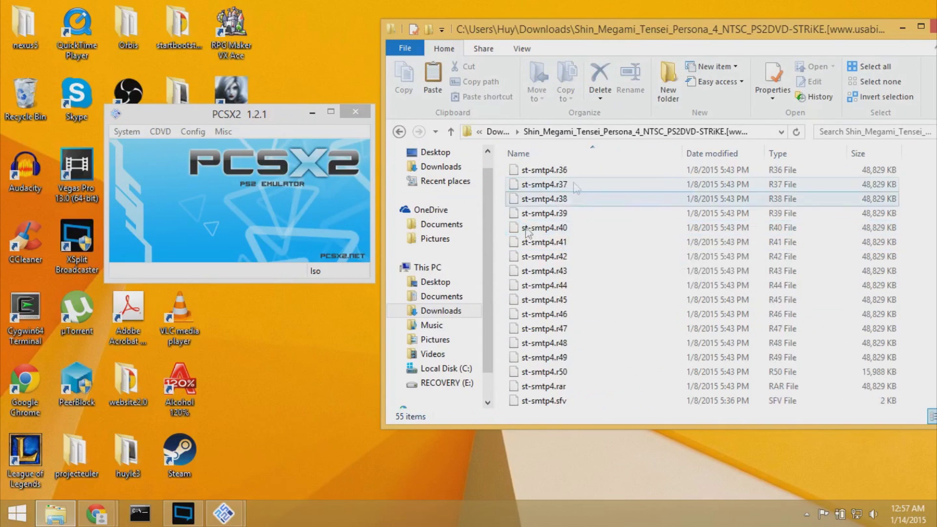
{"action": "left_click", "coordinate": [568, 385]}
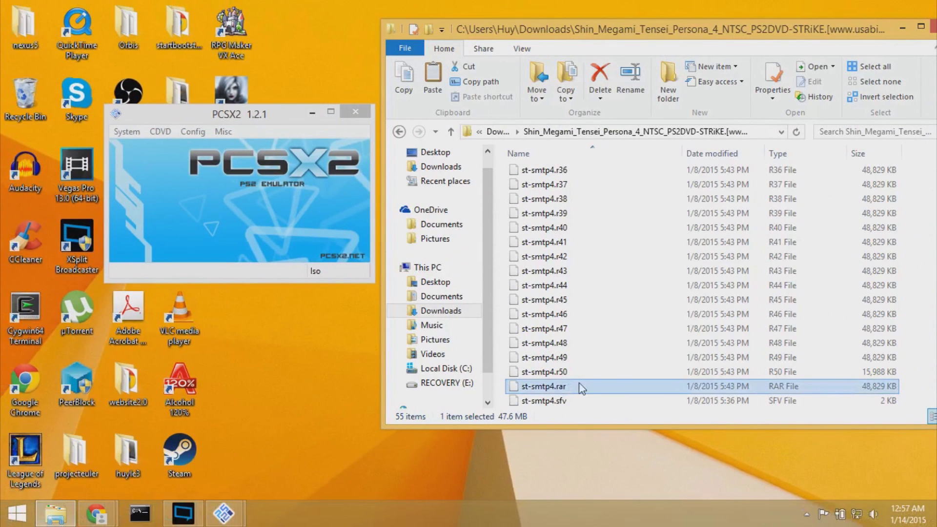
{"action": "right_click", "coordinate": [590, 383]}
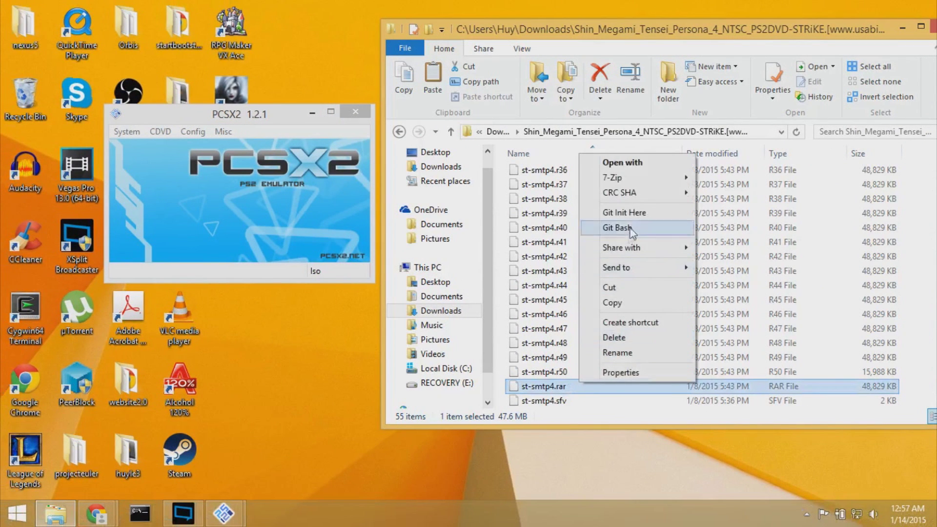
{"action": "mouse_move", "coordinate": [649, 181]}
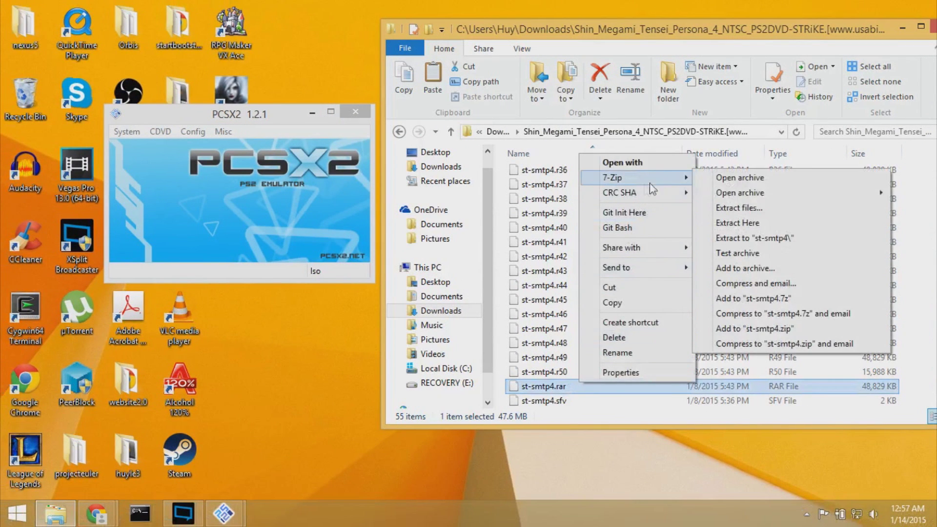
{"action": "left_click", "coordinate": [761, 224]}
Locate and select the st-smtp4.iso disc image in the game folder
{"action": "scroll", "coordinate": [607, 233], "scroll_direction": "up", "scroll_amount": 11}
{"action": "scroll", "coordinate": [608, 234], "scroll_direction": "up", "scroll_amount": 2}
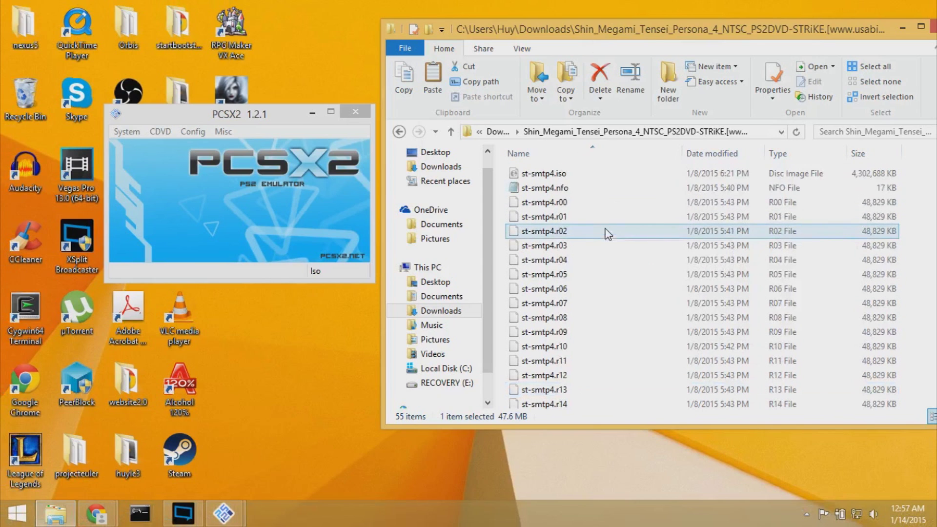
{"action": "left_click", "coordinate": [589, 174]}
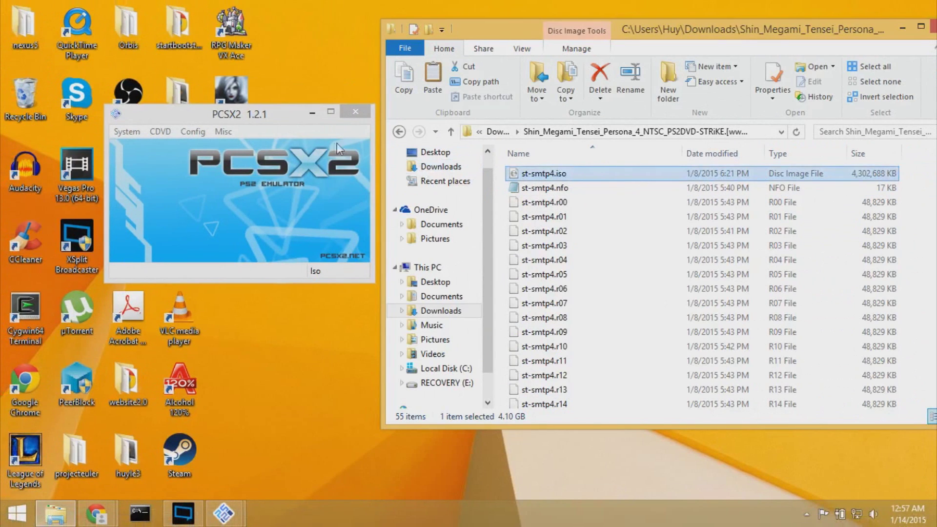
Fast-boot st-smtp4.iso from the Persona 4 folder in Downloads and move the game window beside the emulator window
{"action": "left_click", "coordinate": [240, 123]}
{"action": "left_click", "coordinate": [126, 131]}
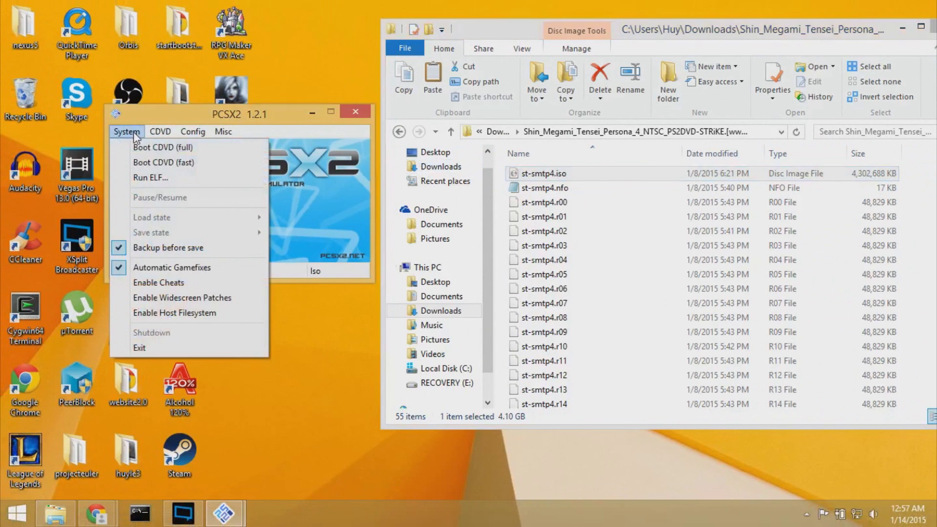
{"action": "left_click", "coordinate": [161, 163]}
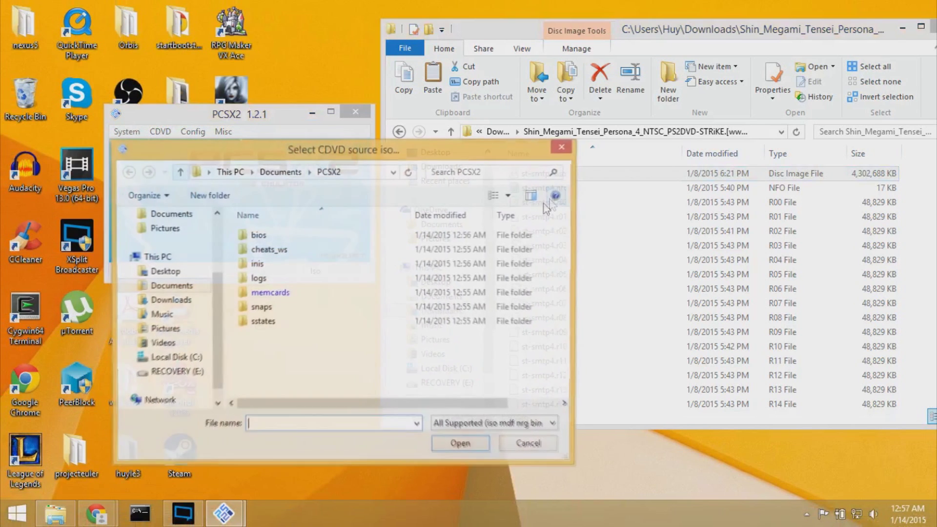
{"action": "left_click_drag", "start_coordinate": [216, 293], "coordinate": [216, 239]}
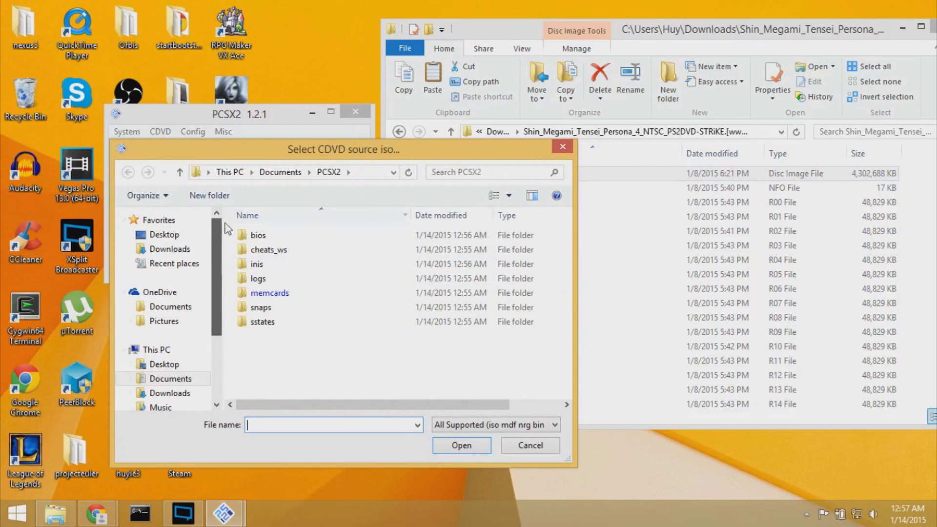
{"action": "left_click", "coordinate": [169, 249]}
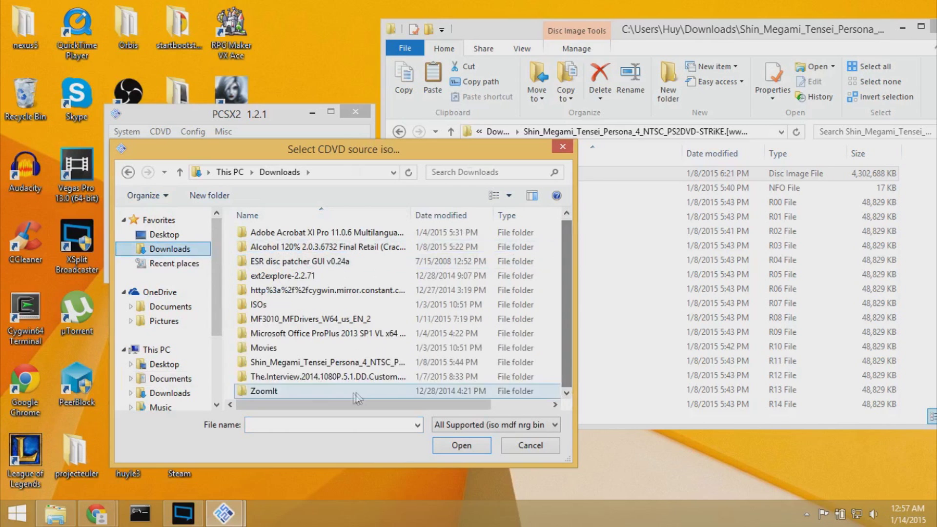
{"action": "double_click", "coordinate": [349, 365]}
{"action": "left_click", "coordinate": [296, 233]}
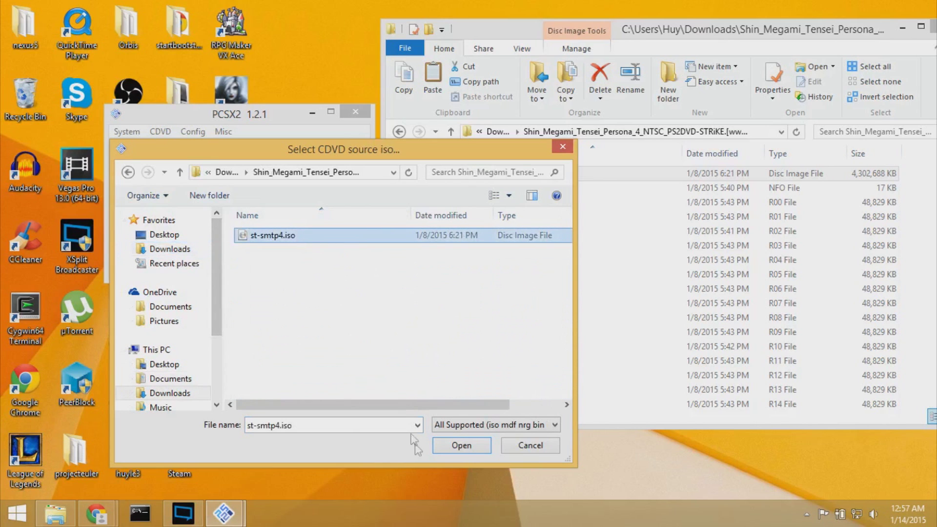
{"action": "left_click", "coordinate": [463, 446]}
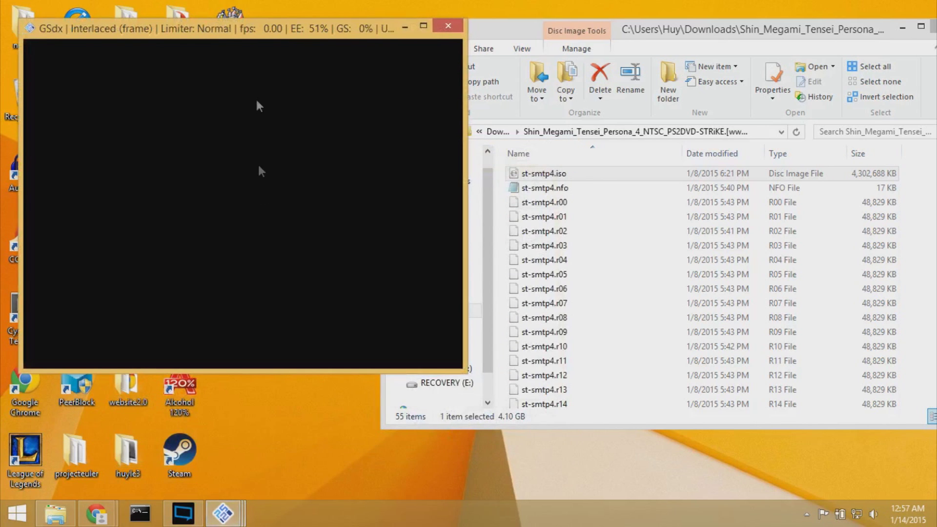
{"action": "left_click_drag", "start_coordinate": [239, 32], "coordinate": [605, 81]}
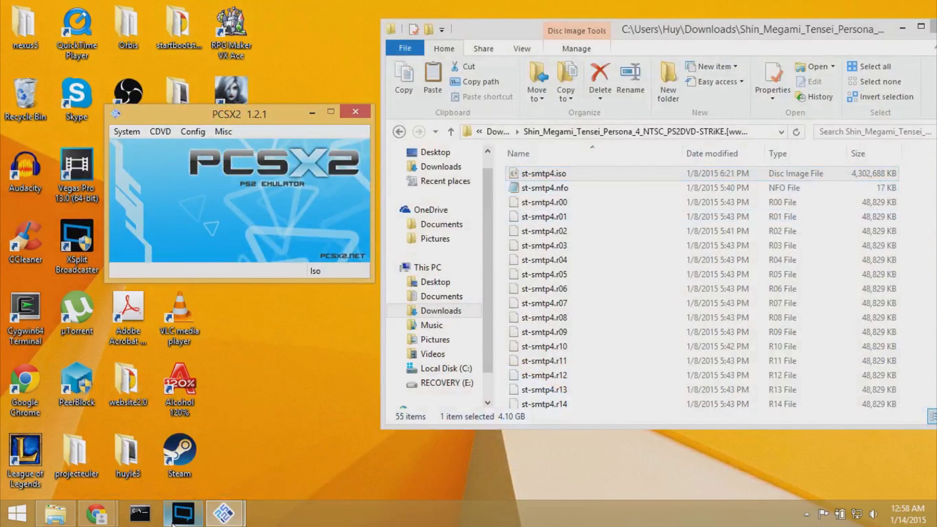
Look over the memory card slots in the MemoryCard Manager and close it without changes
{"action": "left_click", "coordinate": [195, 133]}
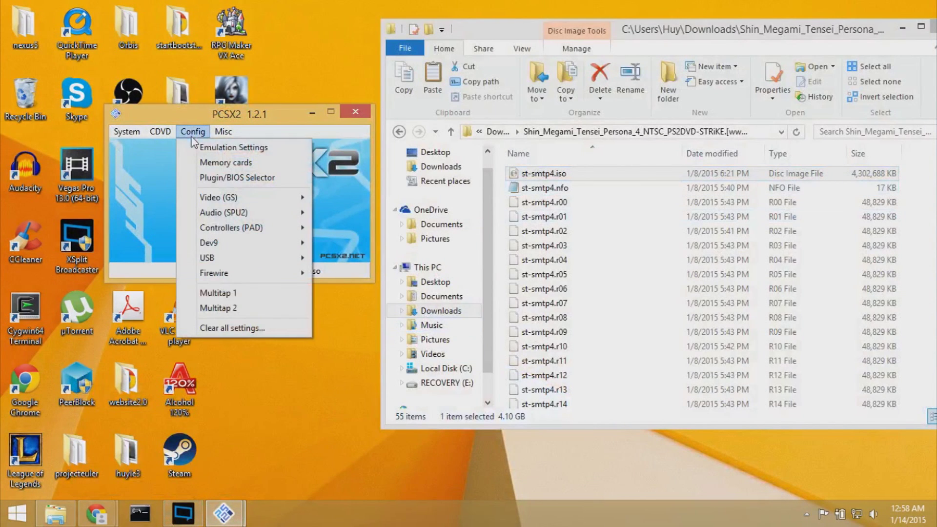
{"action": "left_click", "coordinate": [221, 164]}
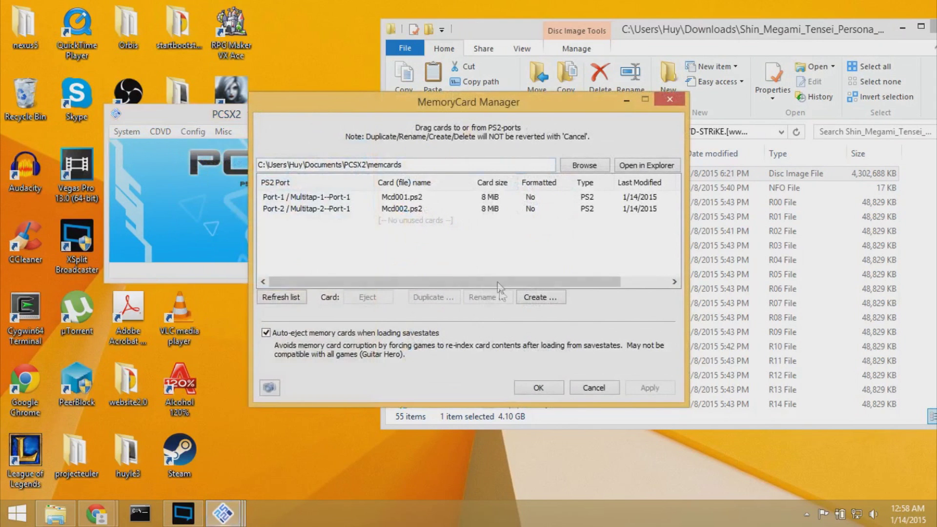
{"action": "left_click", "coordinate": [677, 101]}
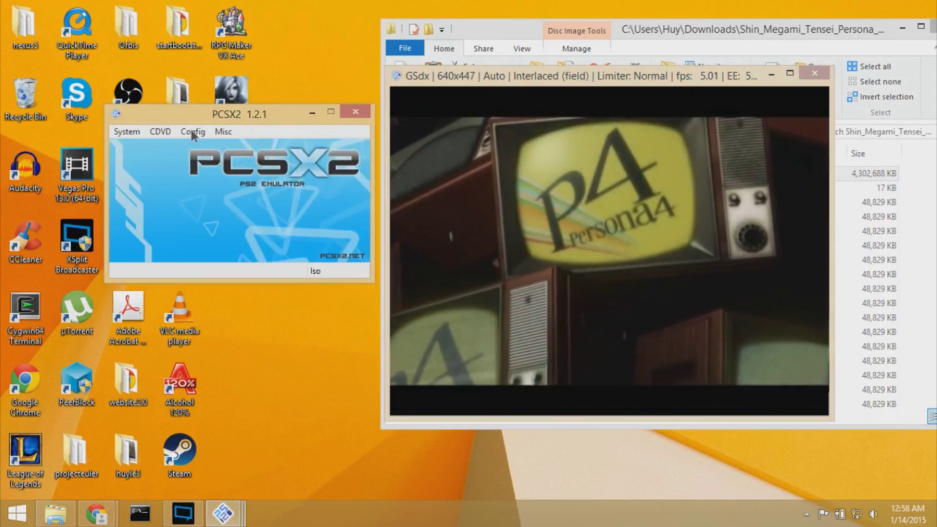
{"action": "left_click", "coordinate": [191, 131]}
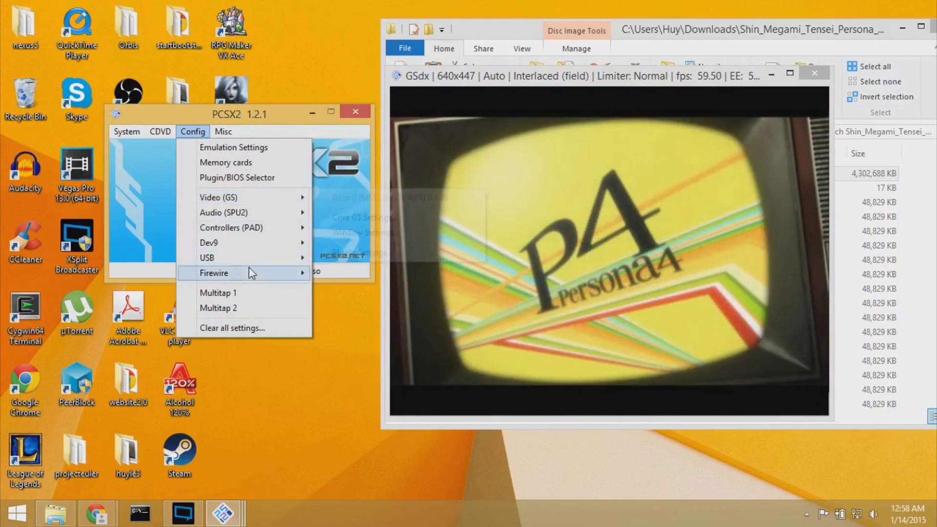
{"action": "mouse_move", "coordinate": [156, 135]}
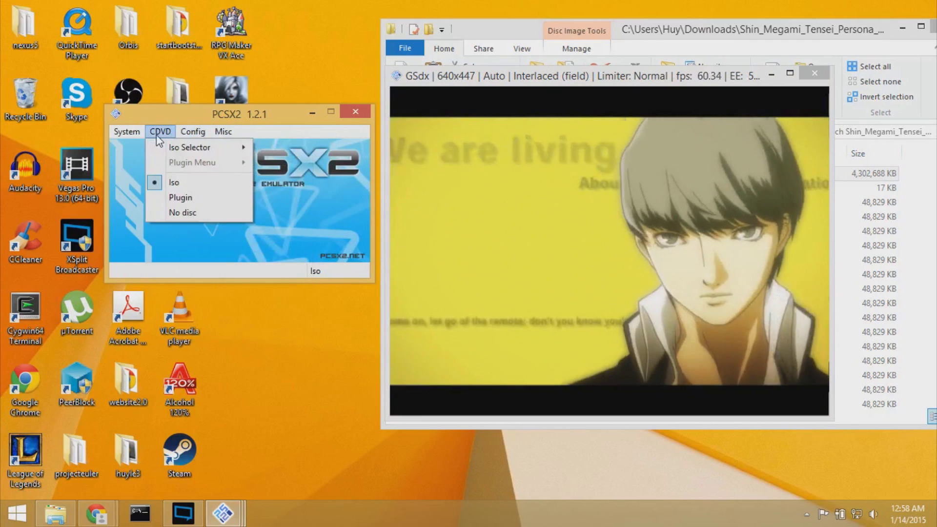
{"action": "left_click", "coordinate": [170, 112]}
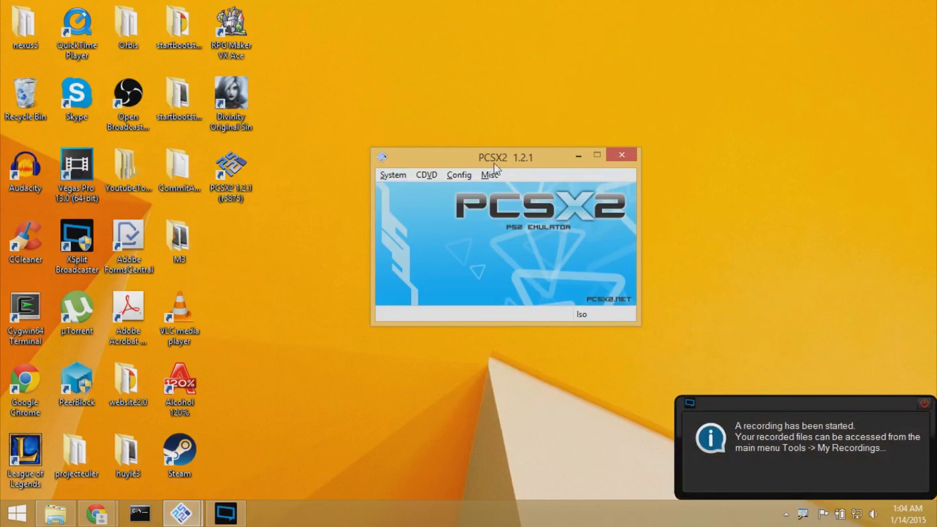
Look over the GS window settings in the video configuration and close them without changes
{"action": "left_click_drag", "start_coordinate": [495, 164], "coordinate": [466, 157]}
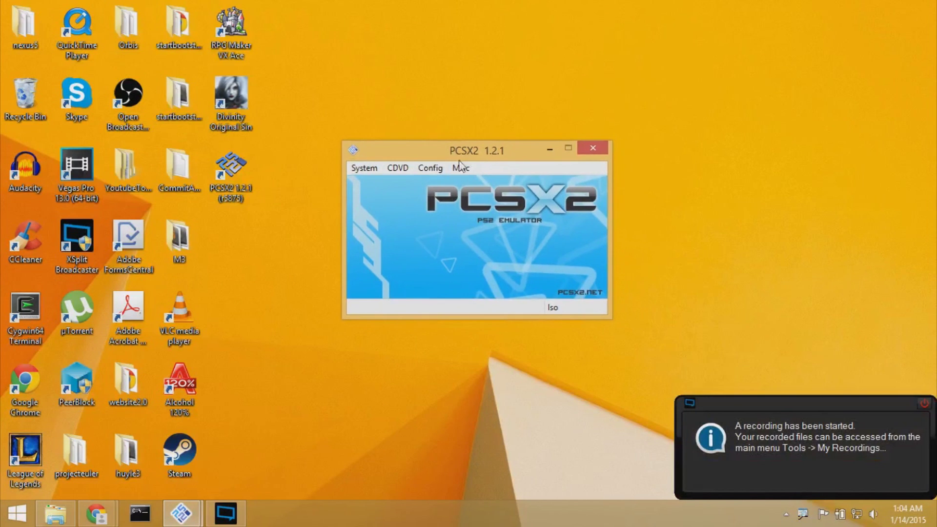
{"action": "left_click", "coordinate": [430, 168]}
{"action": "mouse_move", "coordinate": [459, 238]}
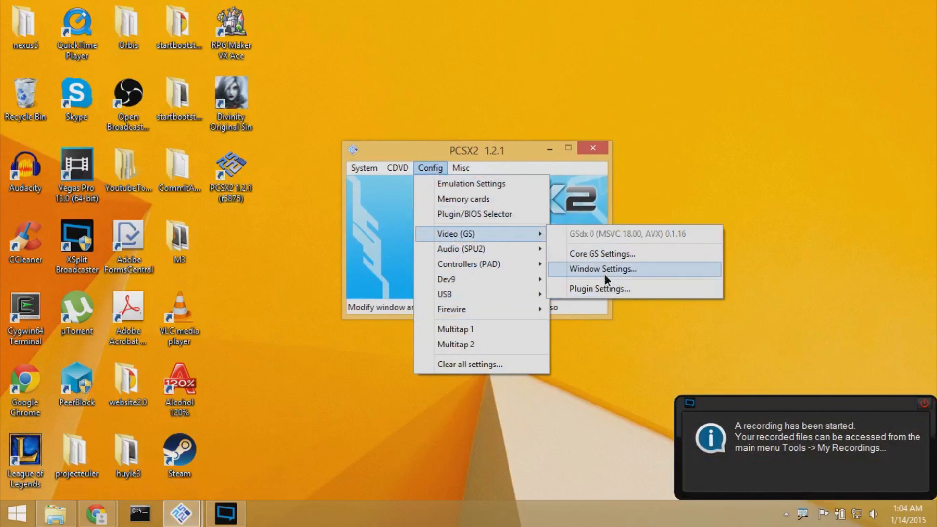
{"action": "left_click", "coordinate": [604, 271]}
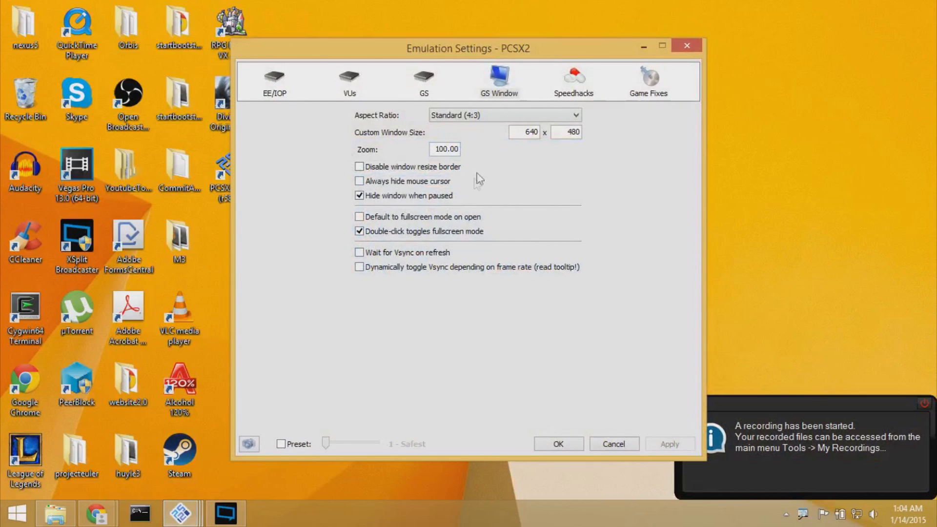
{"action": "left_click", "coordinate": [559, 444]}
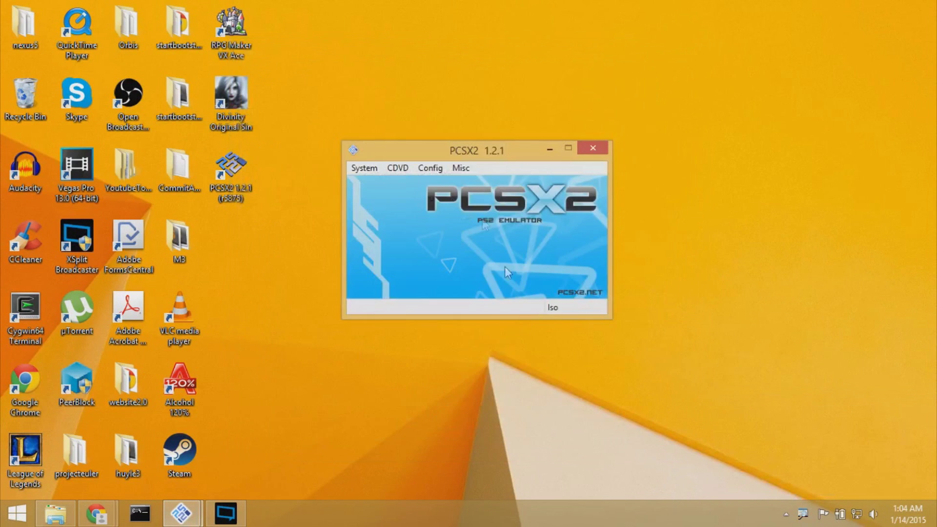
Select 1 - XAudio 2 (Recommended) as the output module in the SPU2-X audio plugin settings and accept them
{"action": "left_click", "coordinate": [430, 167]}
{"action": "mouse_move", "coordinate": [456, 249]}
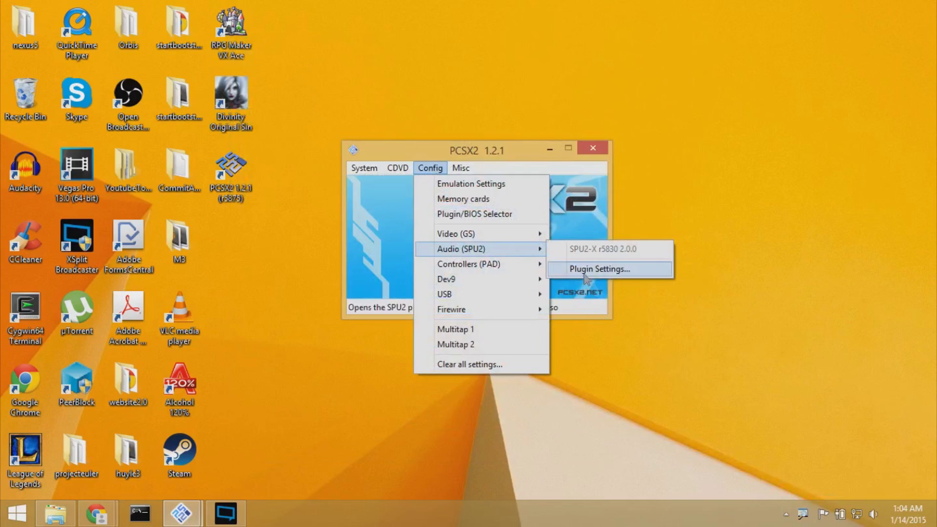
{"action": "left_click", "coordinate": [577, 270]}
{"action": "left_click", "coordinate": [581, 195]}
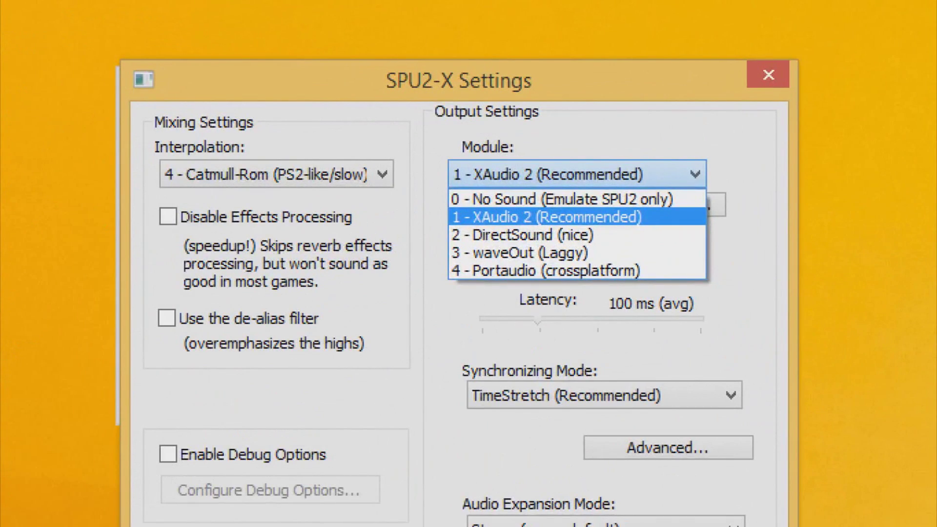
{"action": "left_click", "coordinate": [568, 216]}
{"action": "left_click", "coordinate": [586, 174]}
{"action": "left_click", "coordinate": [581, 217]}
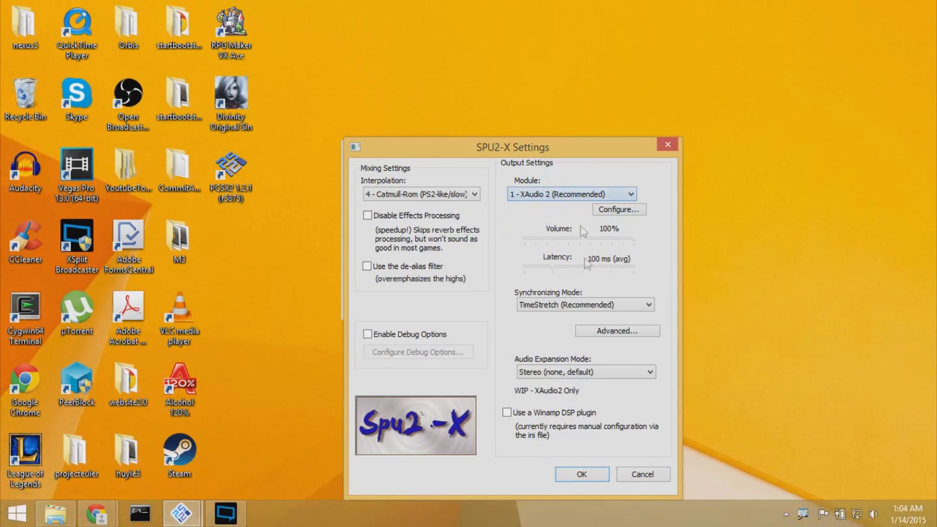
{"action": "left_click", "coordinate": [582, 473]}
Open the LilyPad controller settings and bind Pad 1's Start button to P and Select to O
{"action": "left_click", "coordinate": [430, 168]}
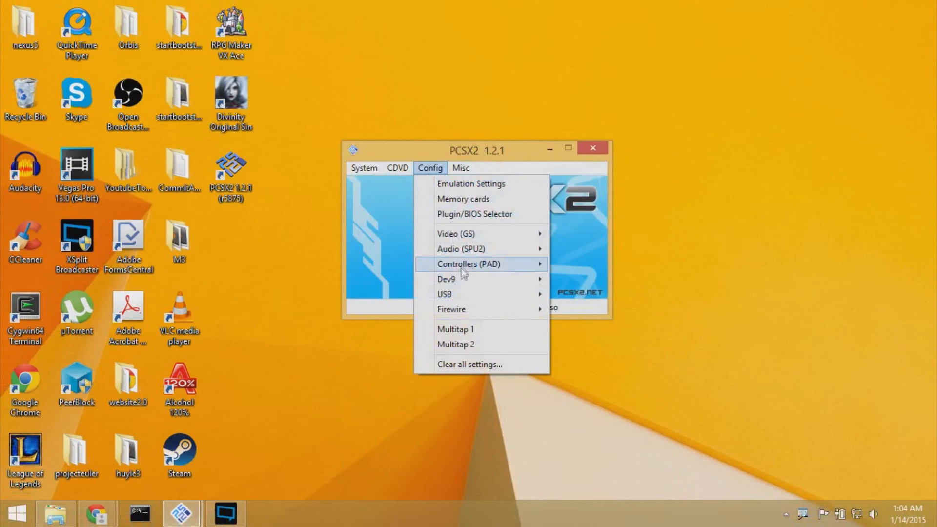
{"action": "mouse_move", "coordinate": [462, 267]}
{"action": "left_click", "coordinate": [563, 279]}
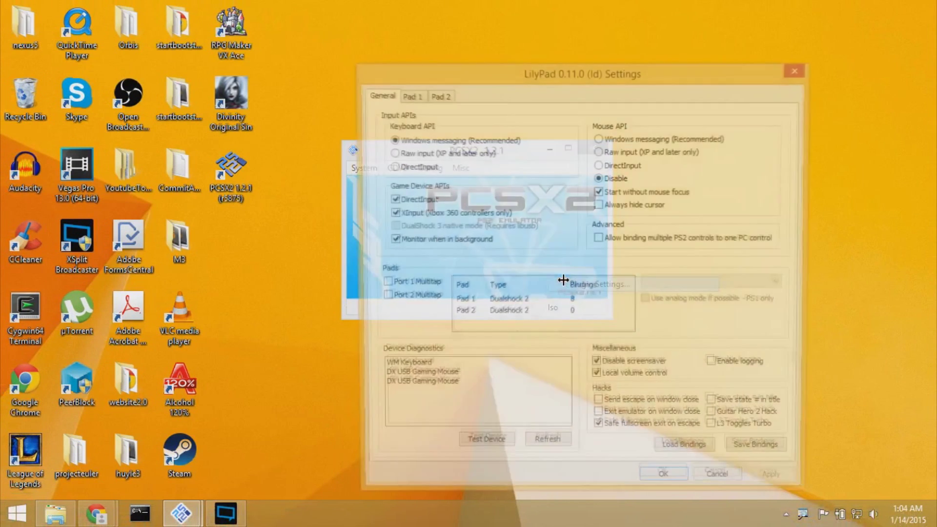
{"action": "left_click", "coordinate": [412, 96]}
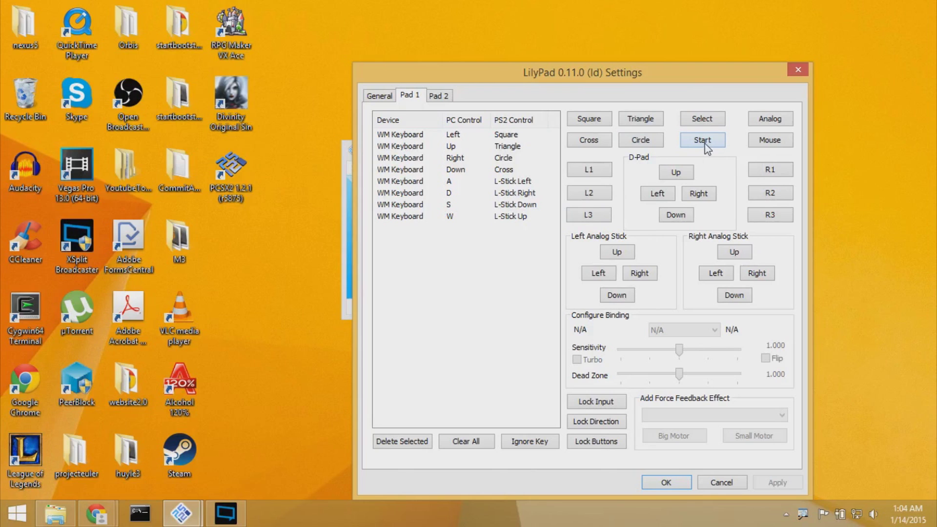
{"action": "key", "text": "p"}
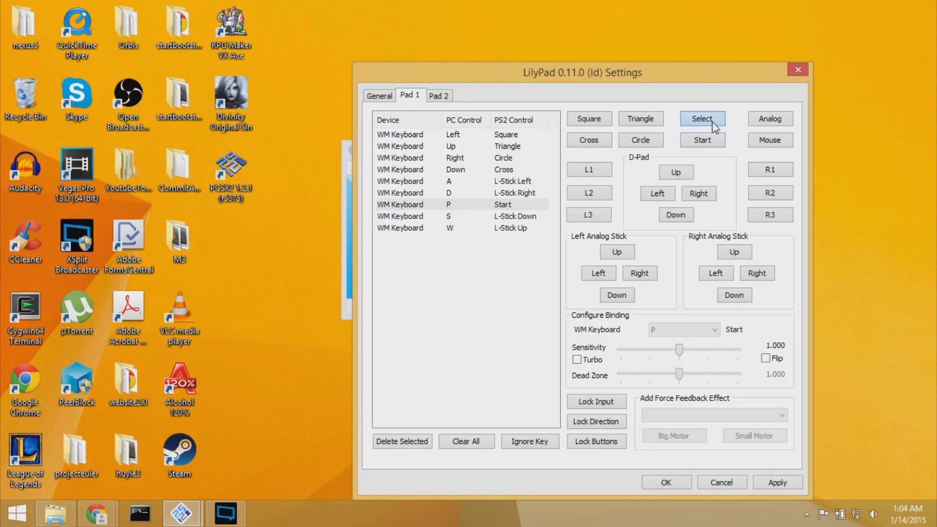
{"action": "key", "text": "o"}
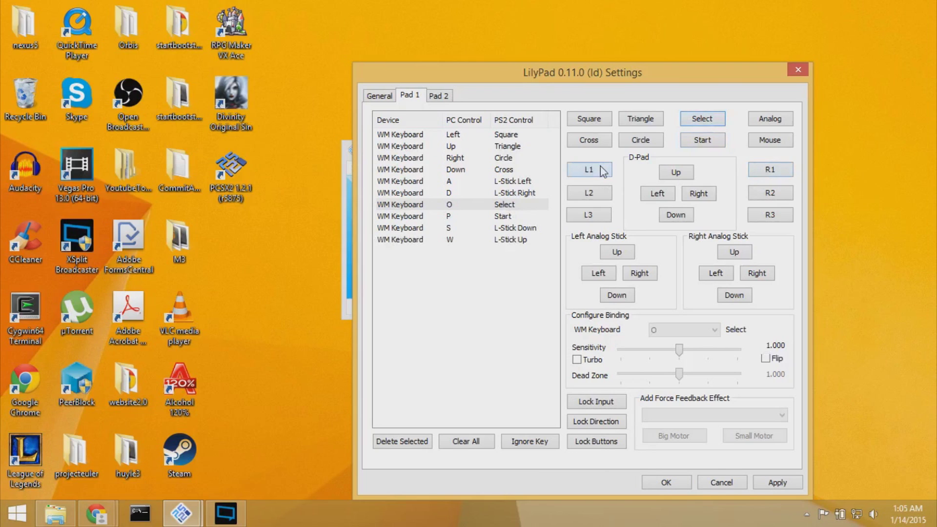
Bind Pad 1's L1, L2, R1 and R2 to keyboard keys 1, 2, 3 and 4, and save the bindings
{"action": "key", "text": "1"}
{"action": "left_click", "coordinate": [599, 194]}
{"action": "key", "text": "2"}
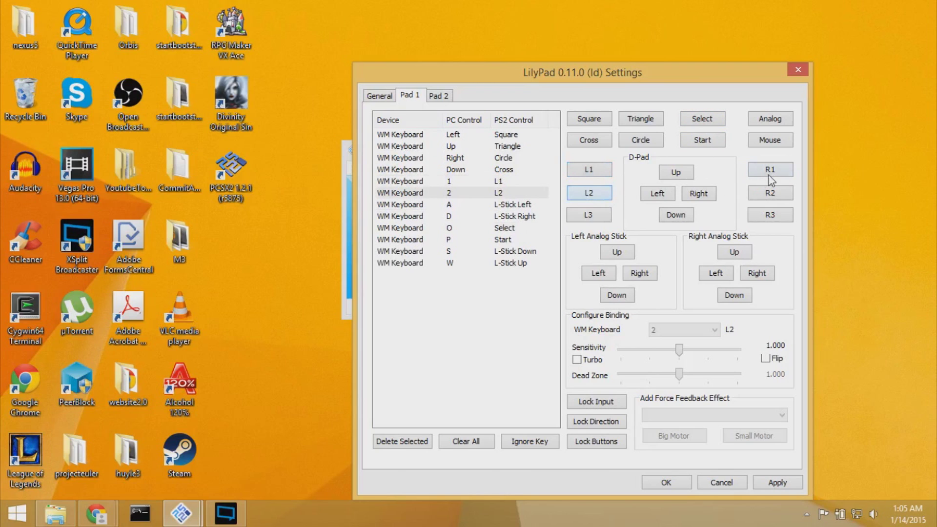
{"action": "left_click", "coordinate": [770, 173]}
{"action": "key", "text": "3"}
{"action": "left_click", "coordinate": [770, 198]}
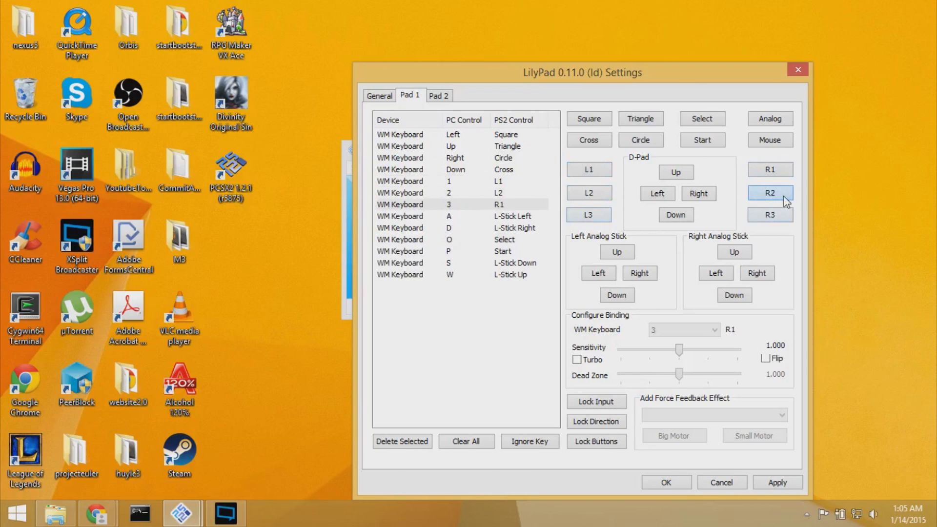
{"action": "key", "text": "4"}
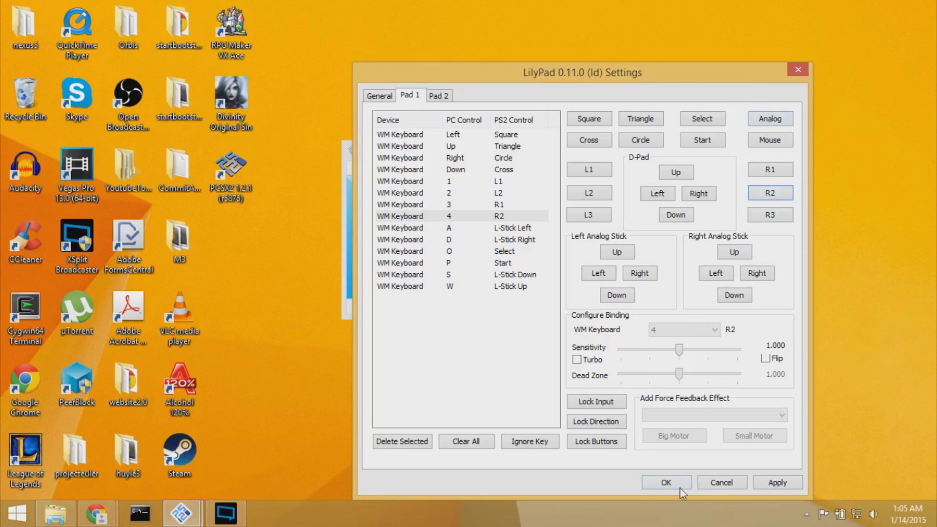
{"action": "left_click", "coordinate": [778, 476]}
{"action": "left_click", "coordinate": [668, 481]}
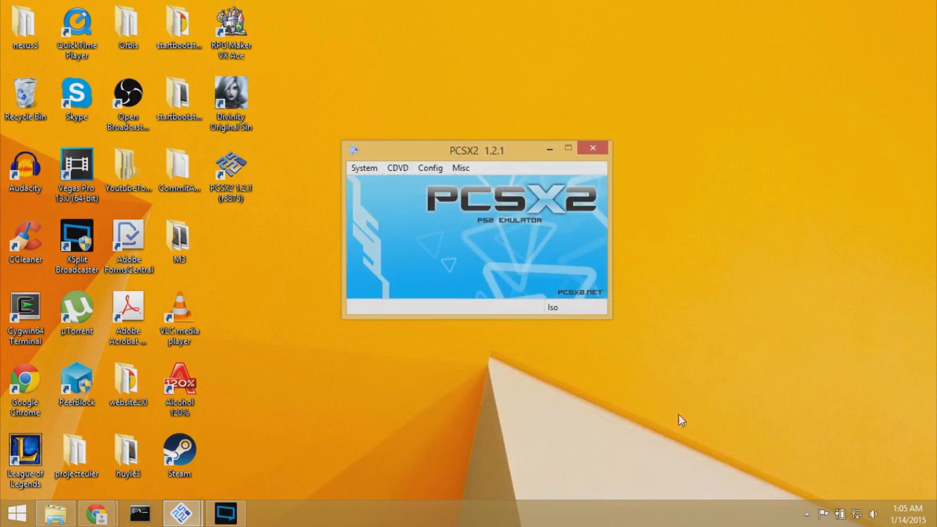
{"action": "left_click", "coordinate": [421, 166]}
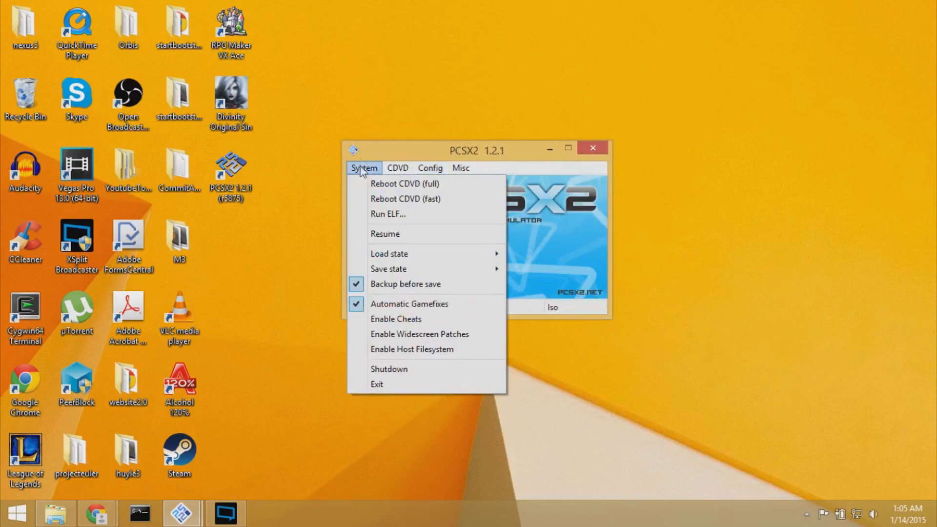
{"action": "mouse_move", "coordinate": [399, 170]}
{"action": "mouse_move", "coordinate": [355, 167]}
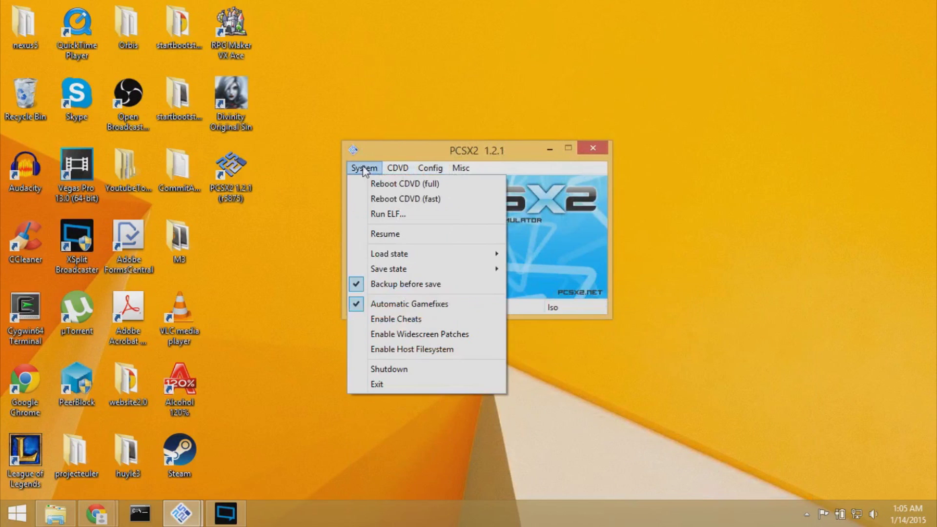
{"action": "left_click", "coordinate": [379, 201]}
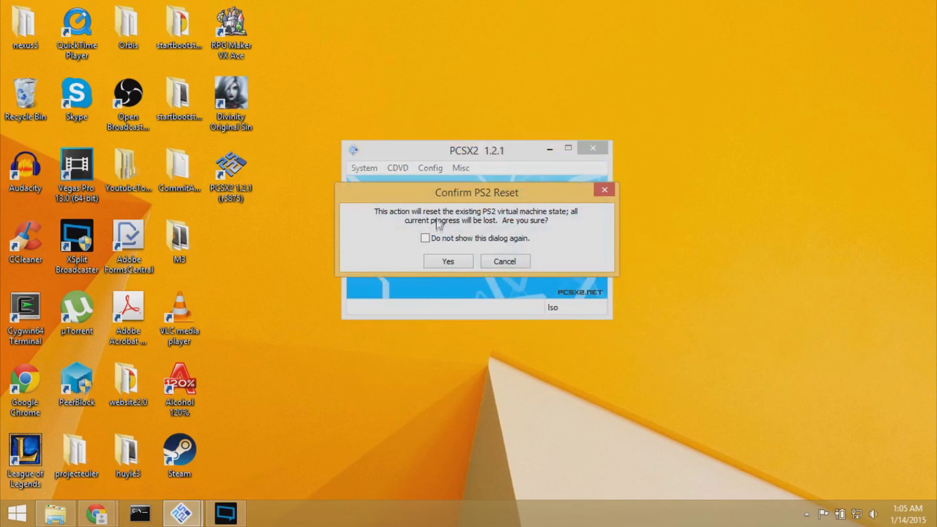
{"action": "left_click", "coordinate": [520, 268]}
{"action": "left_click", "coordinate": [367, 168]}
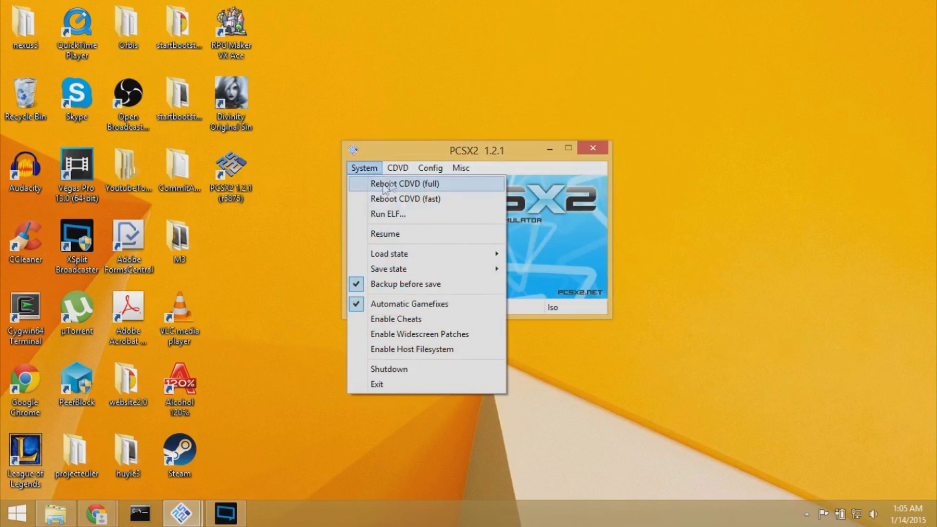
{"action": "mouse_move", "coordinate": [397, 170]}
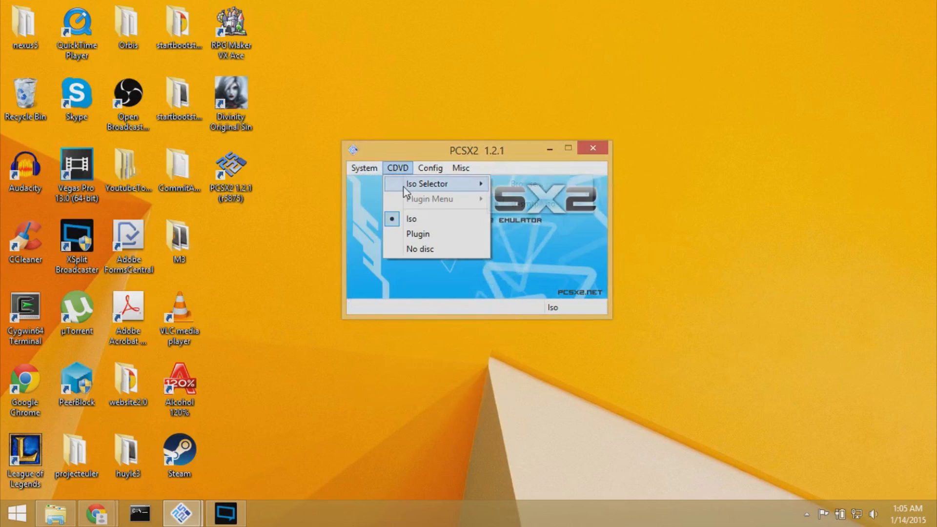
{"action": "left_click", "coordinate": [526, 206]}
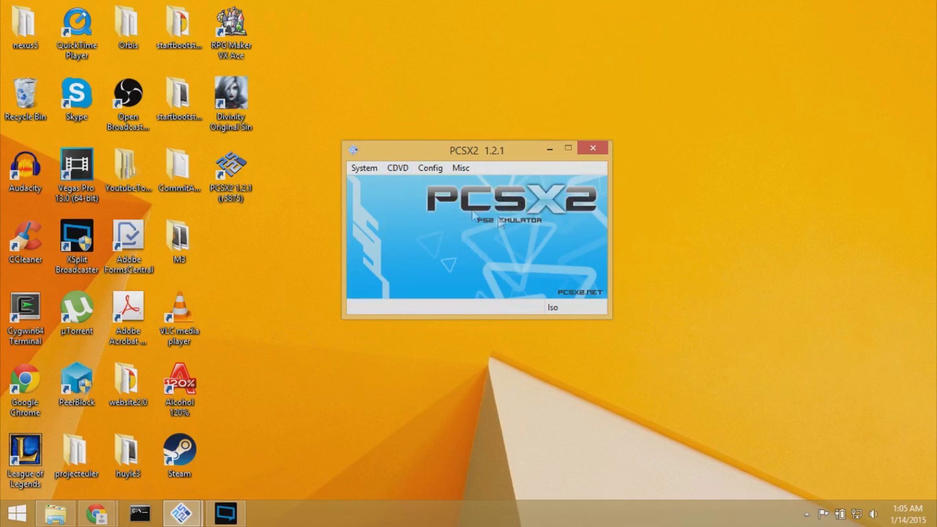
Resume the paused game from its current emulation state
{"action": "left_click", "coordinate": [364, 168]}
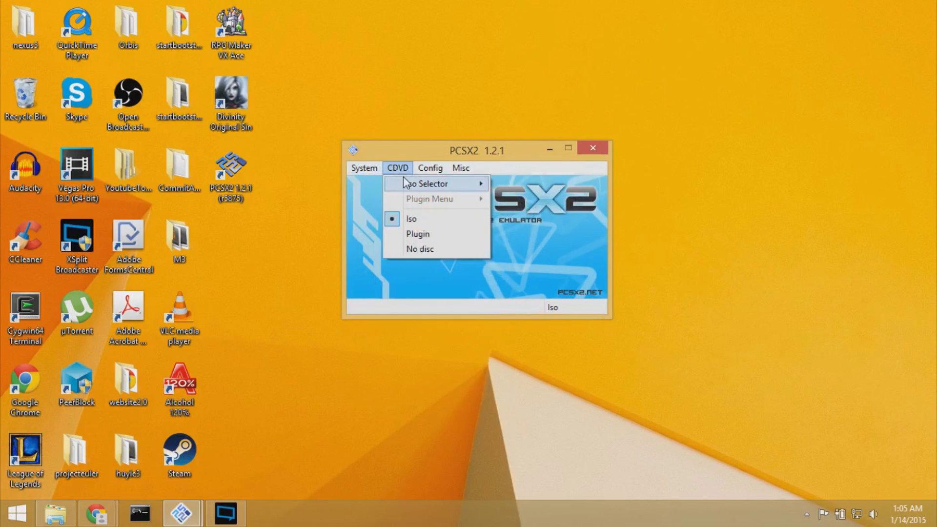
{"action": "mouse_move", "coordinate": [364, 168]}
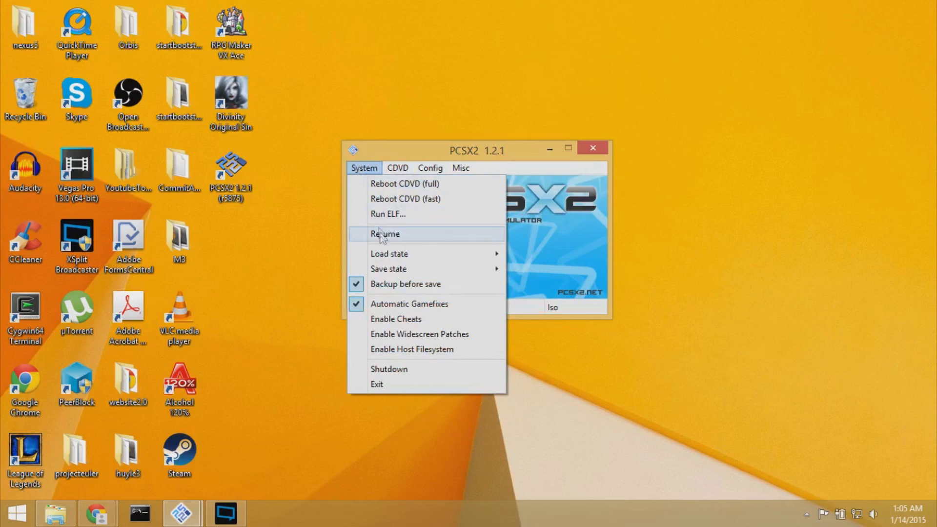
{"action": "mouse_move", "coordinate": [388, 270]}
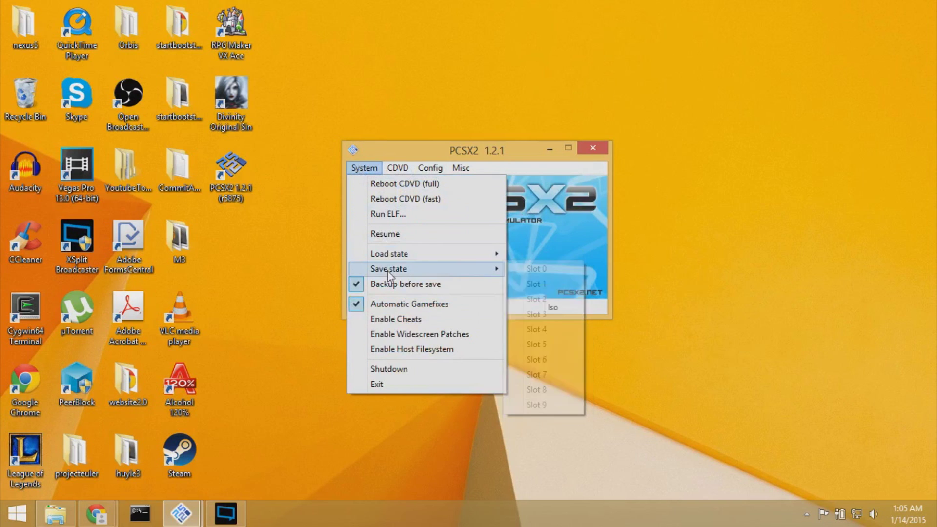
{"action": "left_click", "coordinate": [392, 234]}
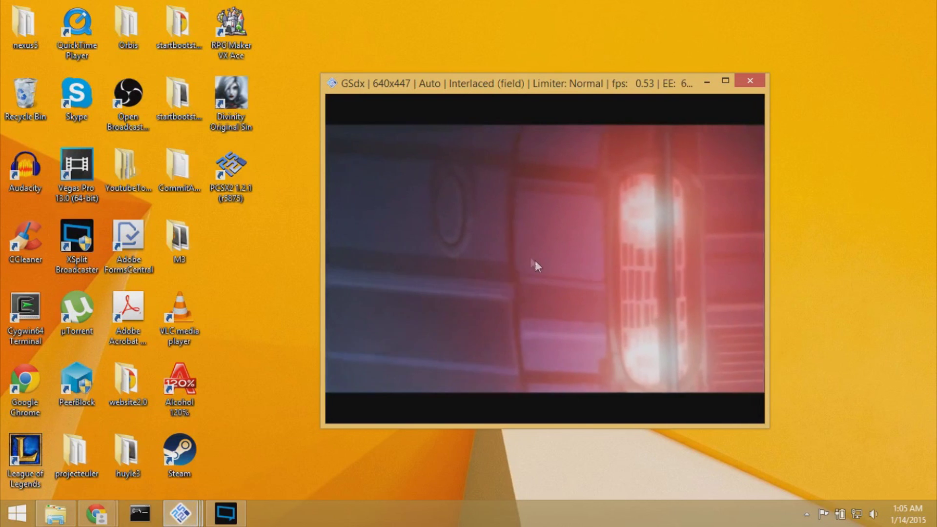